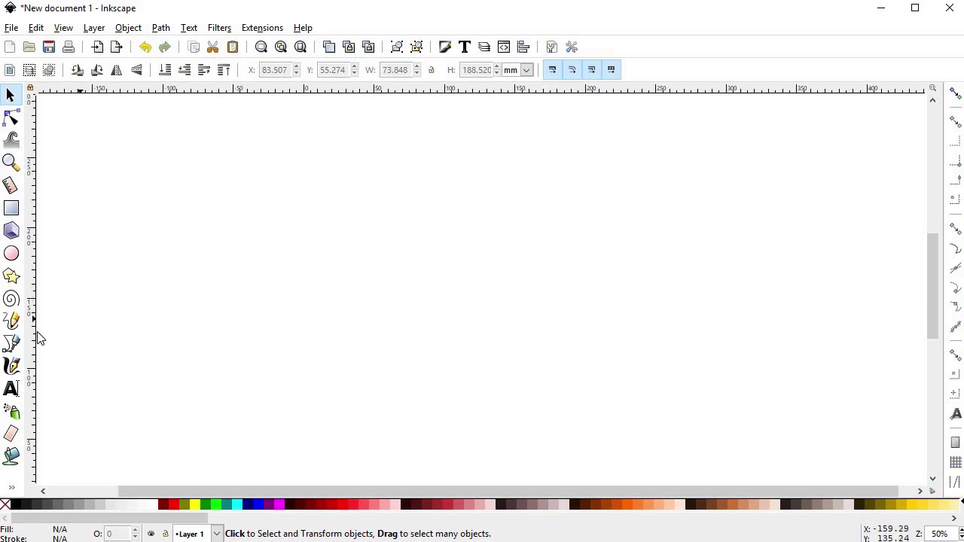
# Draw a tall, thin triangular trunk with the Bezier tool, filled dark brown with no outline.
pyautogui.click(12, 343)
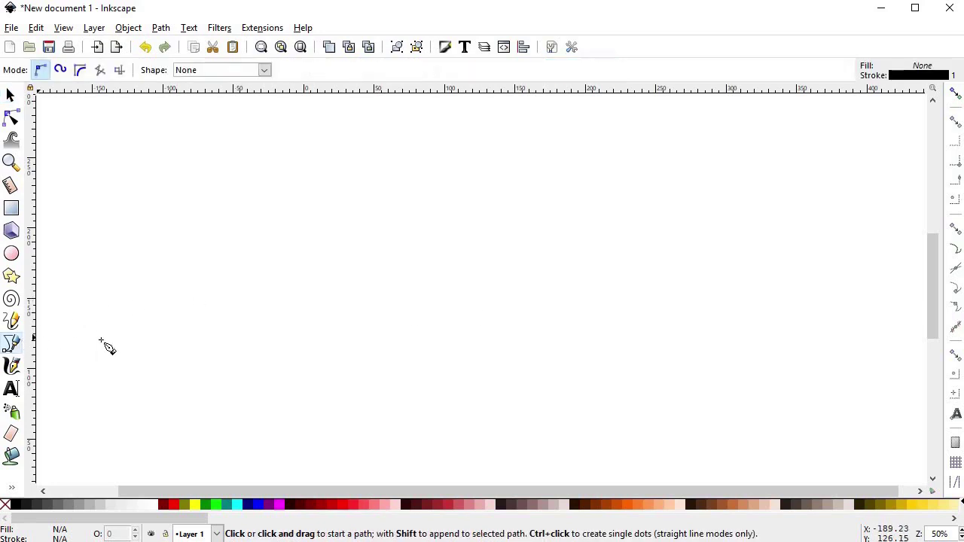
pyautogui.click(462, 395)
pyautogui.click(468, 123)
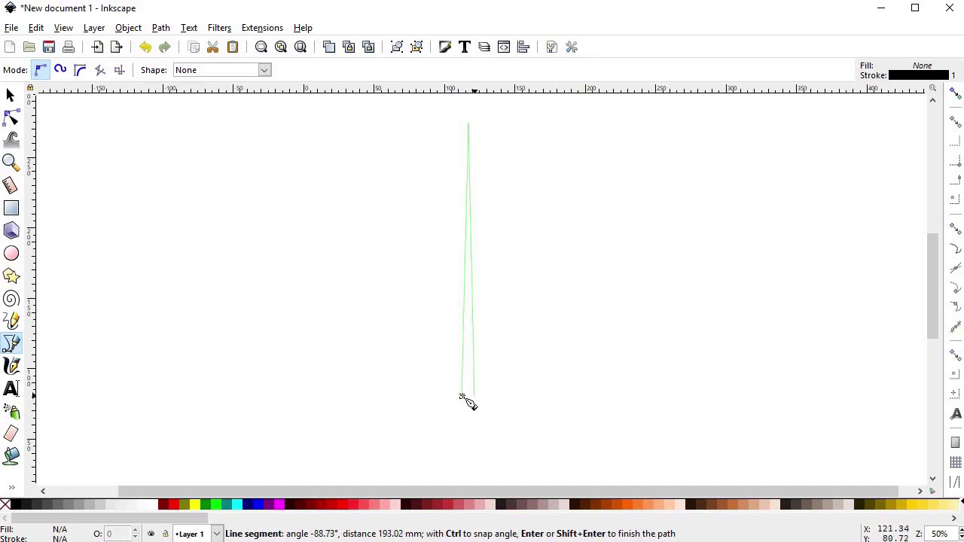
pyautogui.click(462, 396)
pyautogui.press('s')
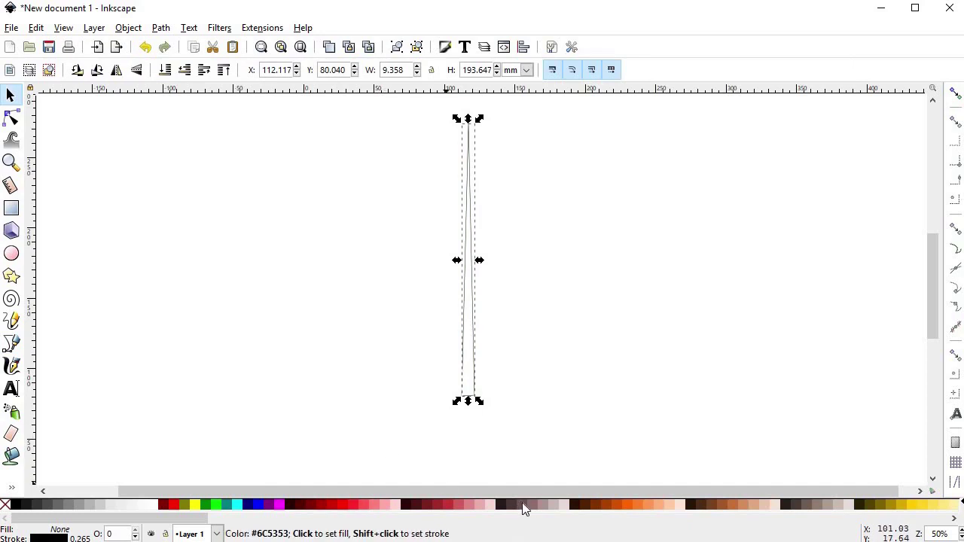
pyautogui.click(514, 507)
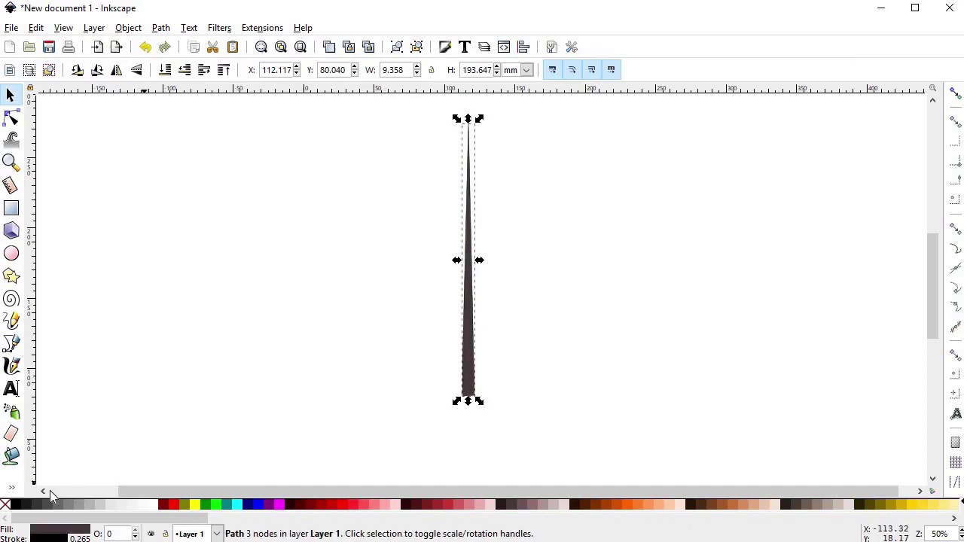
pyautogui.keyDown('shift'); pyautogui.click(5, 504); pyautogui.keyUp('shift')
# Draw a short curved branch path beside the trunk and scale it narrower.
pyautogui.press('b')
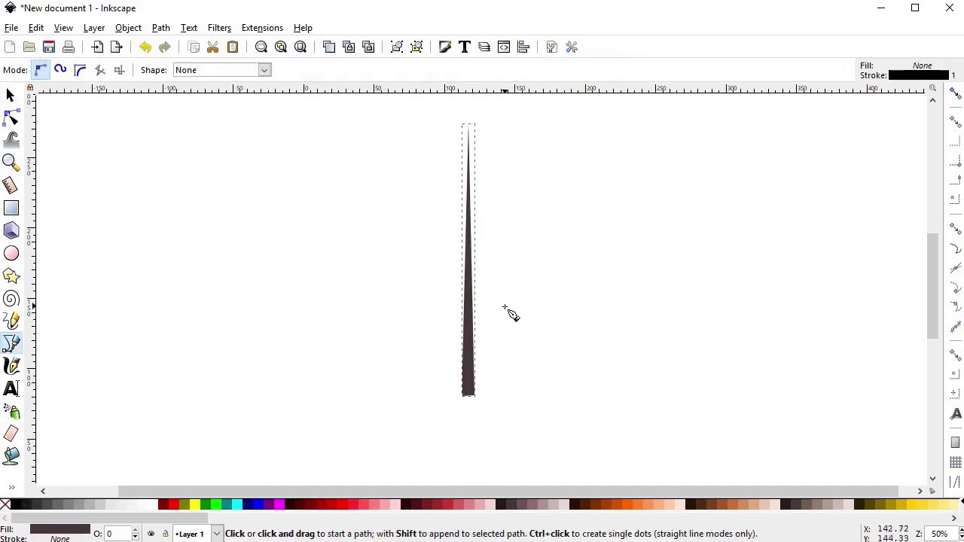
pyautogui.click(504, 308)
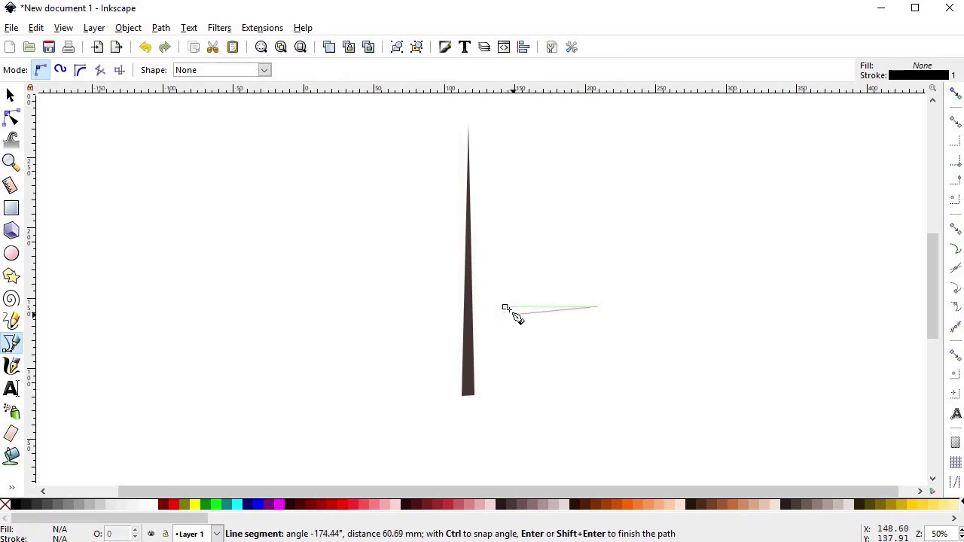
pyautogui.moveTo(505, 308); pyautogui.dragTo(492, 278)
pyautogui.rightClick(491, 276)
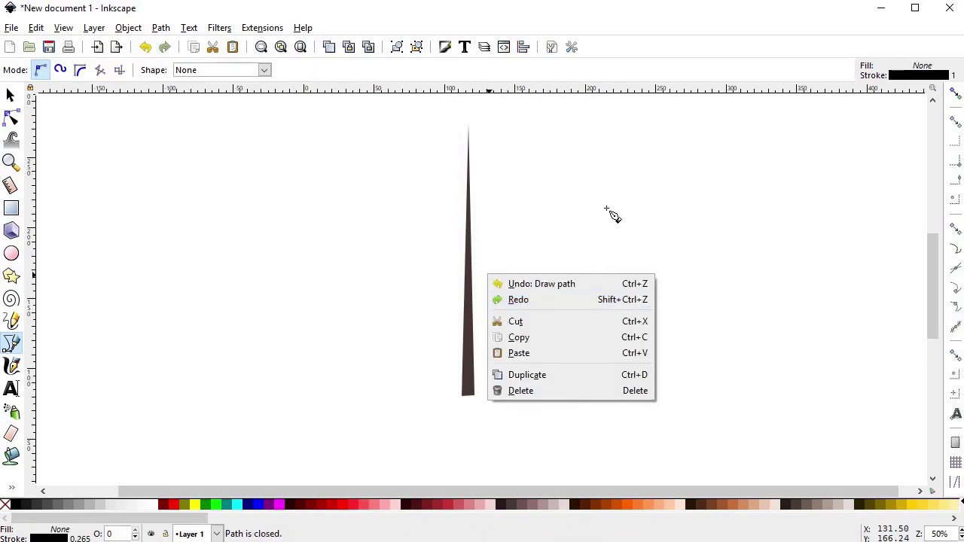
pyautogui.press('Escape')
pyautogui.press('s')
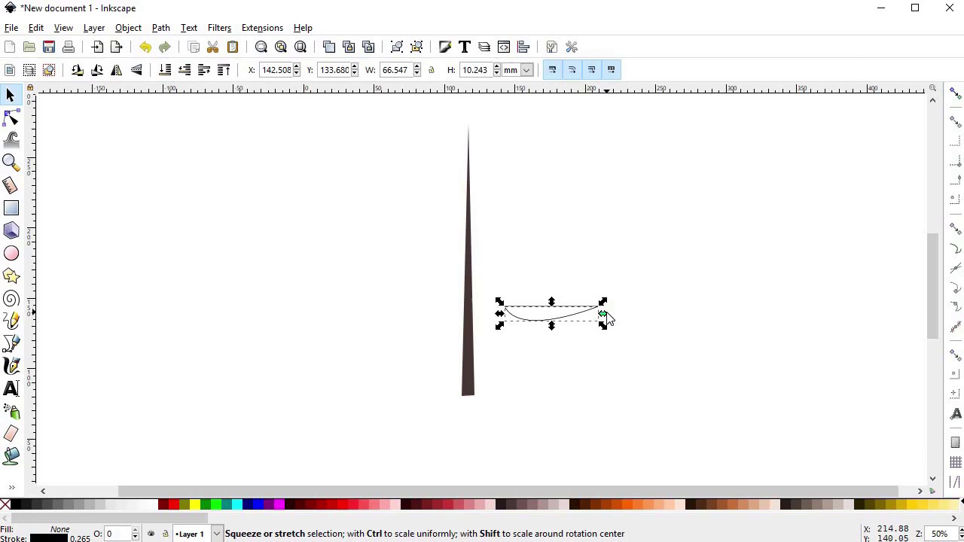
pyautogui.moveTo(607, 324)
pyautogui.mouseDown()
pyautogui.moveTo(580, 331)
pyautogui.moveTo(539, 279)
pyautogui.moveTo(517, 326)
pyautogui.moveTo(539, 330)
pyautogui.mouseUp()
pyautogui.hotkey('ctrl', 'd')
pyautogui.click(540, 322)
pyautogui.press('Delete')
# Bow the branch's top edge and pull its right tip inward to form a crescent.
pyautogui.keyDown('ctrl'); pyautogui.scroll(2, 518, 330); pyautogui.keyUp('ctrl')
pyautogui.press('n')
pyautogui.keyDown('ctrl'); pyautogui.scroll(2, 522, 333); pyautogui.keyUp('ctrl')
pyautogui.moveTo(538, 268); pyautogui.dragTo(539, 316)
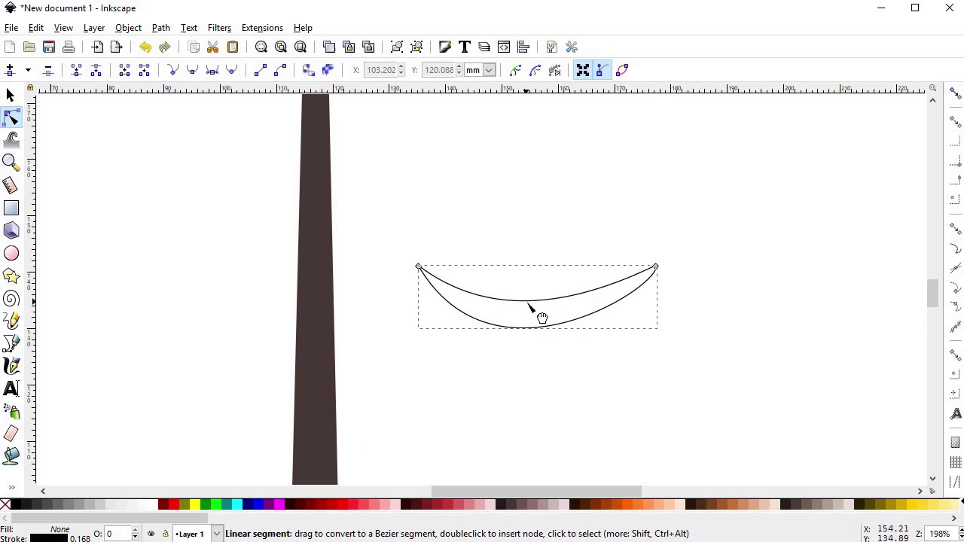
pyautogui.click(656, 267)
pyautogui.moveTo(656, 268)
pyautogui.mouseDown()
pyautogui.moveTo(621, 271)
pyautogui.moveTo(603, 293)
pyautogui.mouseUp()
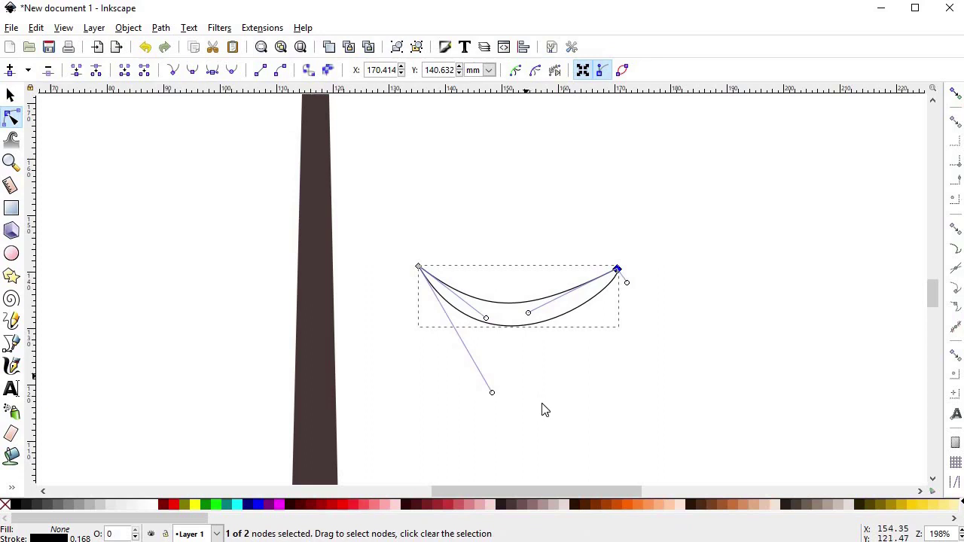
# Fill the crescent with the trunk's dark brown using the Dropper and remove its outline.
pyautogui.press('s')
pyautogui.press('d')
pyautogui.click(304, 325)
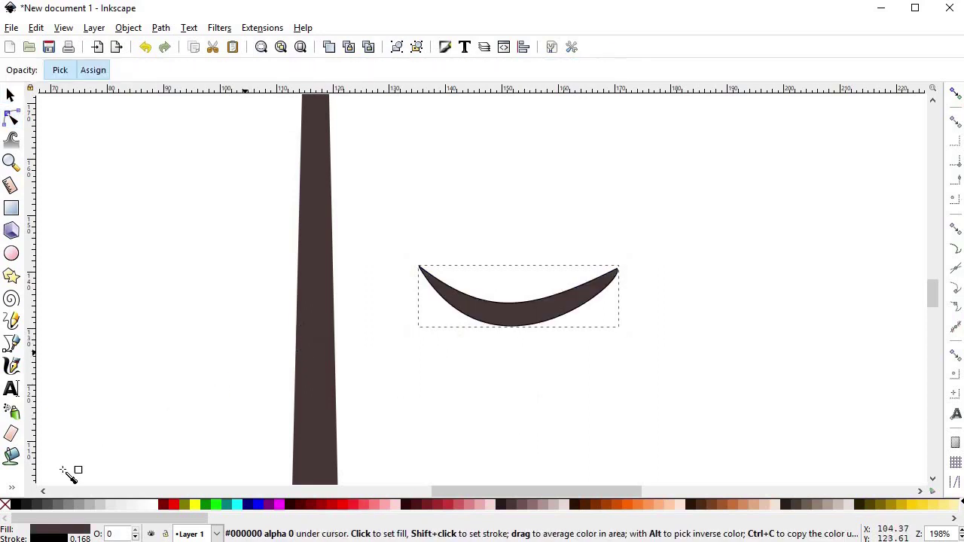
pyautogui.keyDown('shift'); pyautogui.click(4, 506); pyautogui.keyUp('shift')
# Move the crescent onto the right side of the trunk.
pyautogui.press('s')
pyautogui.moveTo(527, 324); pyautogui.dragTo(418, 369)
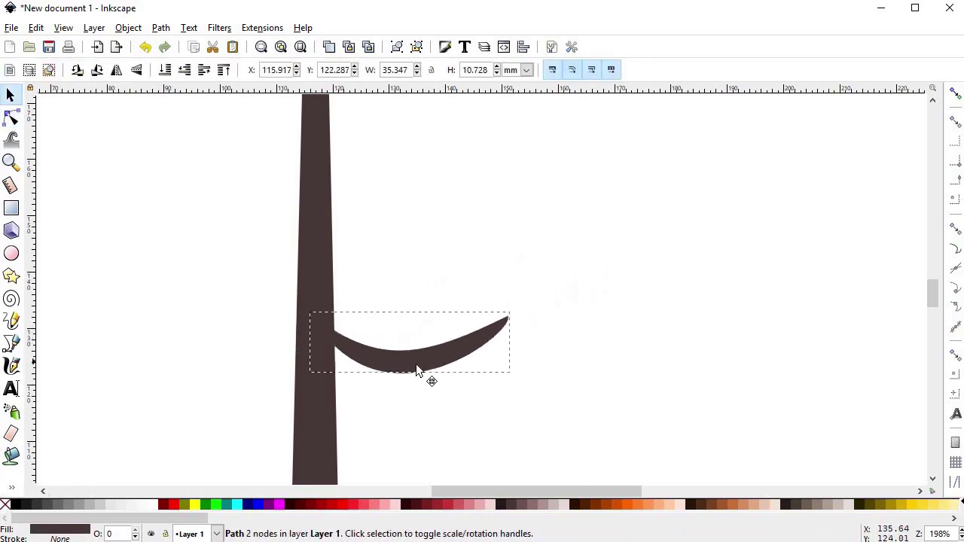
pyautogui.keyDown('ctrl'); pyautogui.scroll(-3, 421, 371); pyautogui.keyUp('ctrl')
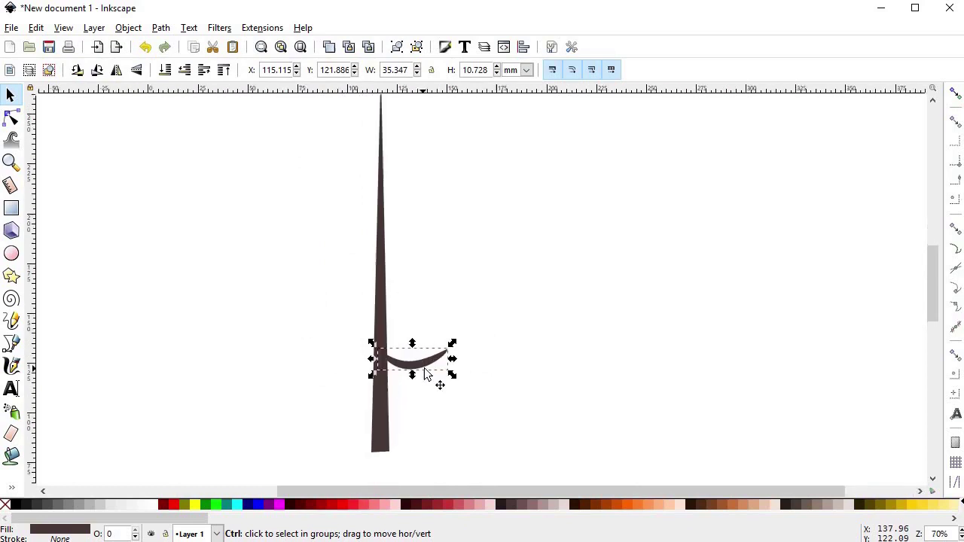
pyautogui.keyDown('ctrl'); pyautogui.scroll(1, 424, 370); pyautogui.keyUp('ctrl')
# Nudge the branch tip slightly left and deepen the branch's bend.
pyautogui.press('n')
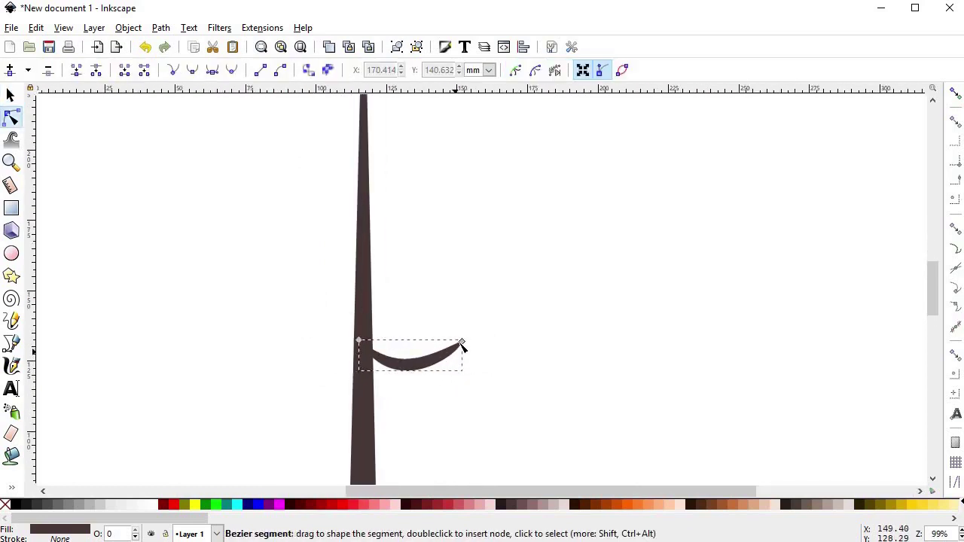
pyautogui.moveTo(459, 344); pyautogui.dragTo(449, 345)
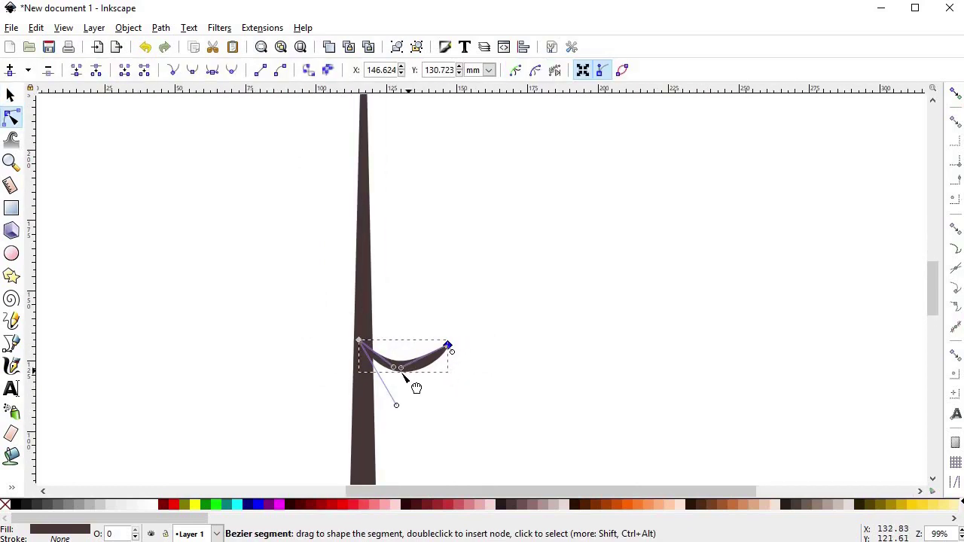
pyautogui.moveTo(404, 379); pyautogui.dragTo(414, 378)
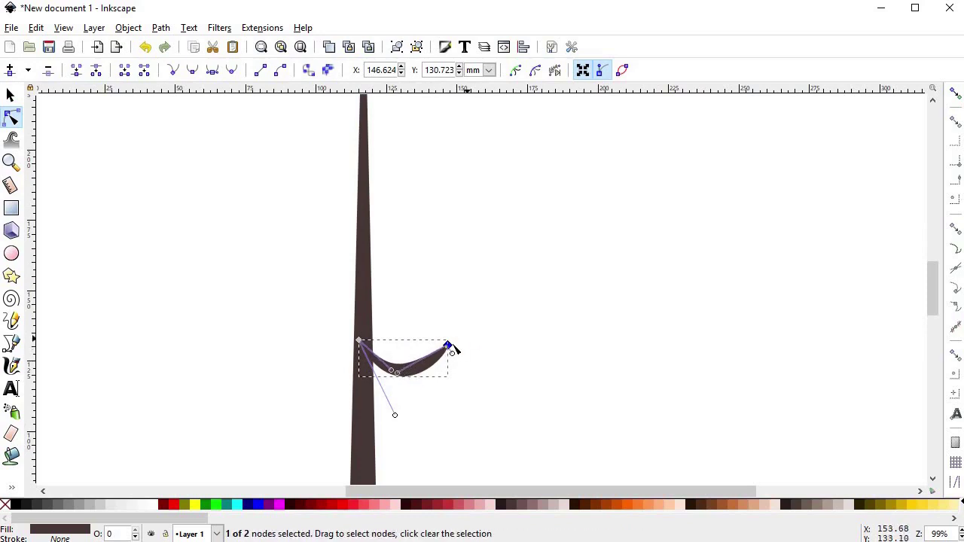
pyautogui.press('Escape')
pyautogui.press('s')
pyautogui.scroll(-3, 474, 347)
pyautogui.scroll(4, 476, 357)
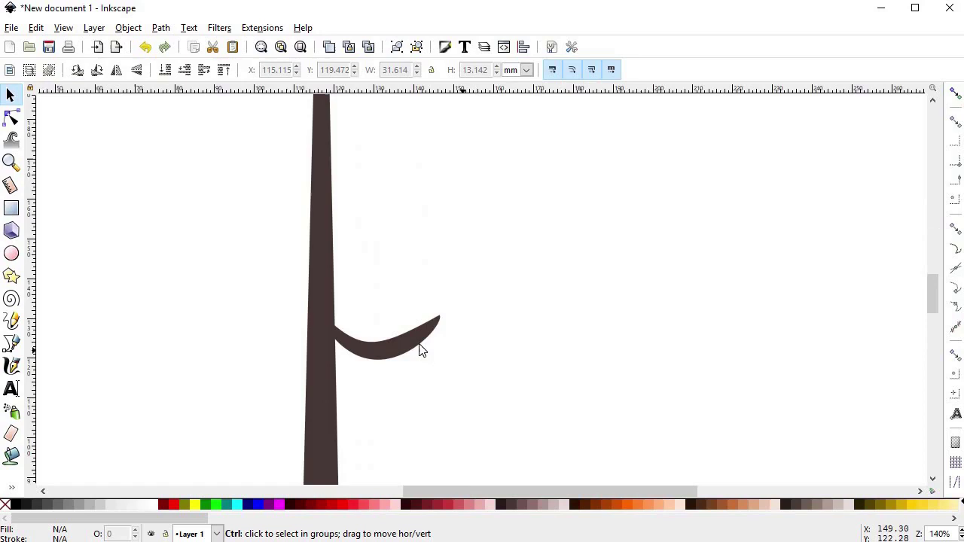
pyautogui.scroll(2, 420, 344)
# Lower the branch's inner curve, pull its tip down, and slim the bend.
pyautogui.doubleClick(422, 329)
pyautogui.moveTo(423, 332); pyautogui.dragTo(423, 330)
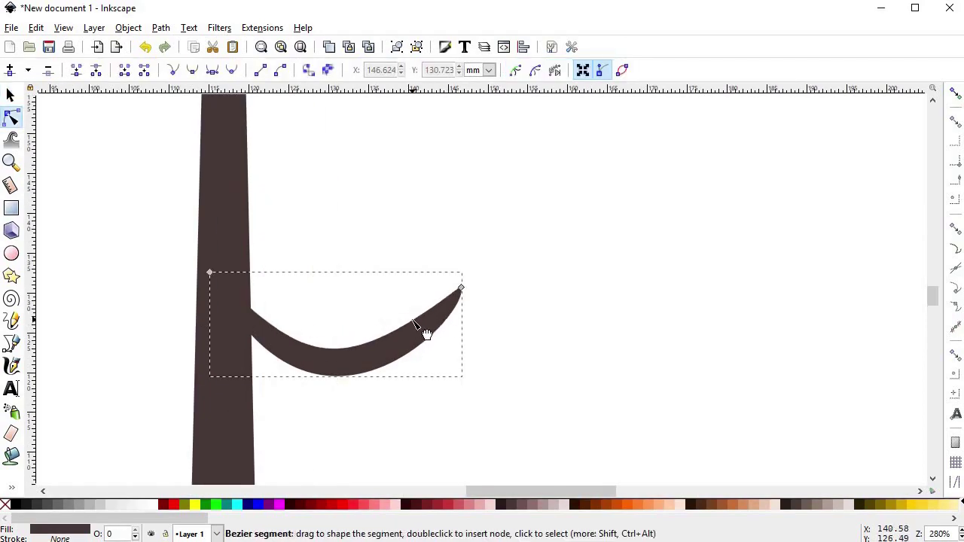
pyautogui.moveTo(462, 289); pyautogui.dragTo(452, 296)
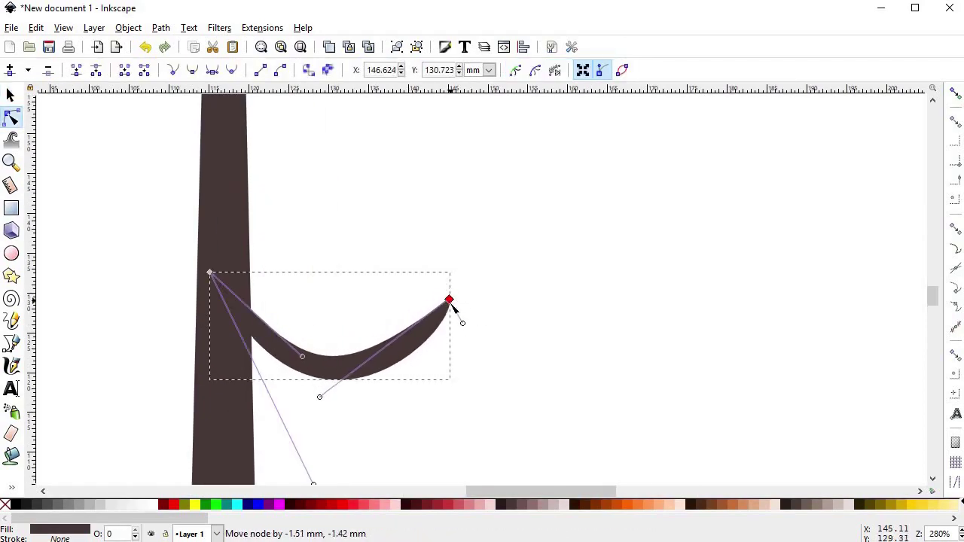
pyautogui.press('s')
pyautogui.scroll(-3, 382, 332)
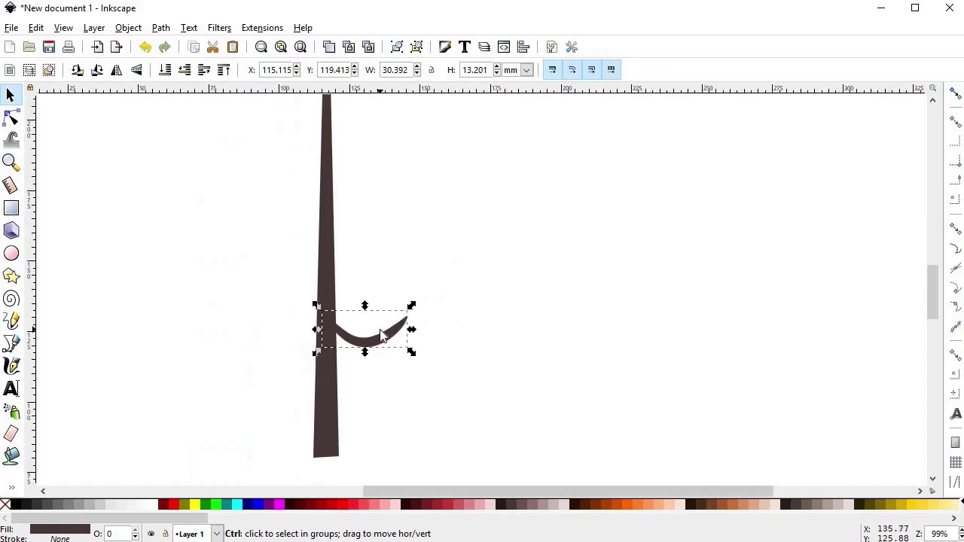
pyautogui.scroll(-1, 382, 335)
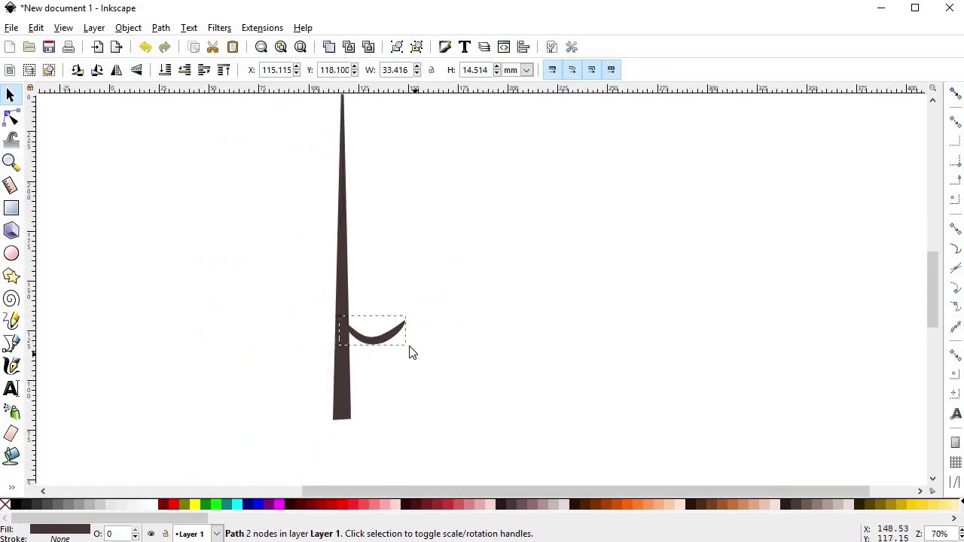
pyautogui.scroll(2, 395, 358)
pyautogui.press('n')
pyautogui.moveTo(380, 353); pyautogui.dragTo(385, 370)
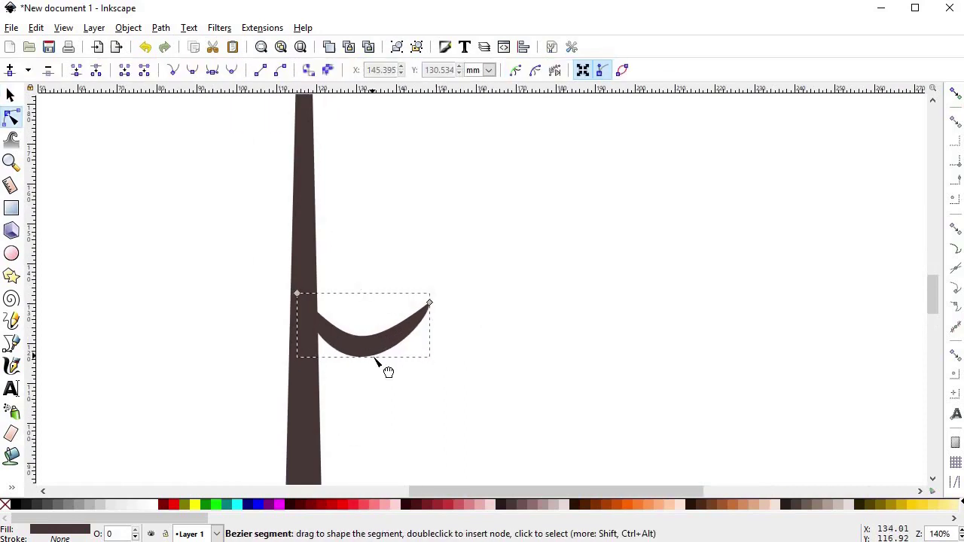
pyautogui.moveTo(404, 333)
pyautogui.mouseDown()
pyautogui.moveTo(335, 324)
pyautogui.moveTo(341, 337)
pyautogui.mouseUp()
# Duplicate the branch, mirror it horizontally, and fit it against the trunk's left side.
pyautogui.press('s')
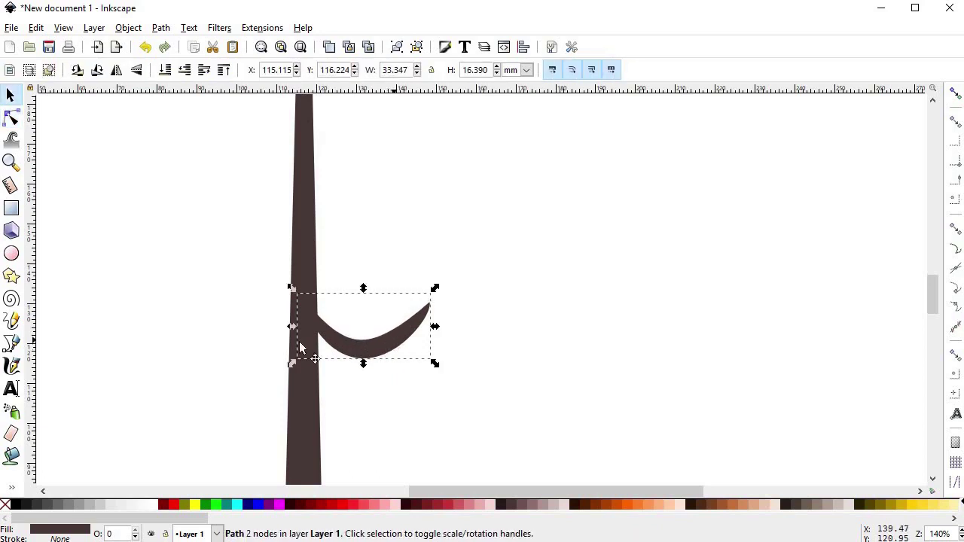
pyautogui.hotkey('ctrl', 'd')
pyautogui.press('h')
pyautogui.moveTo(262, 351); pyautogui.dragTo(271, 350)
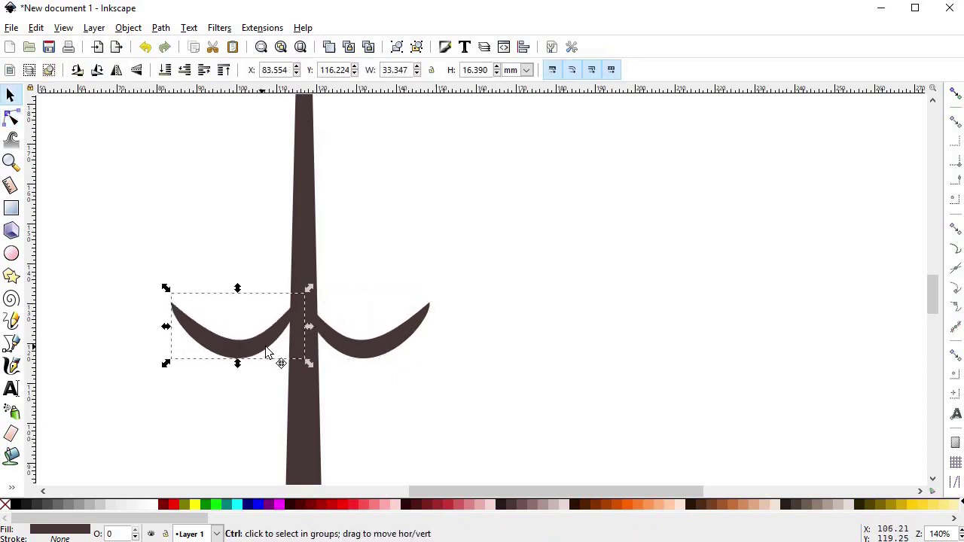
# Duplicate the branch pair into additional tiers higher up the trunk.
pyautogui.scroll(-2, 270, 347)
pyautogui.moveTo(173, 291); pyautogui.dragTo(407, 381)
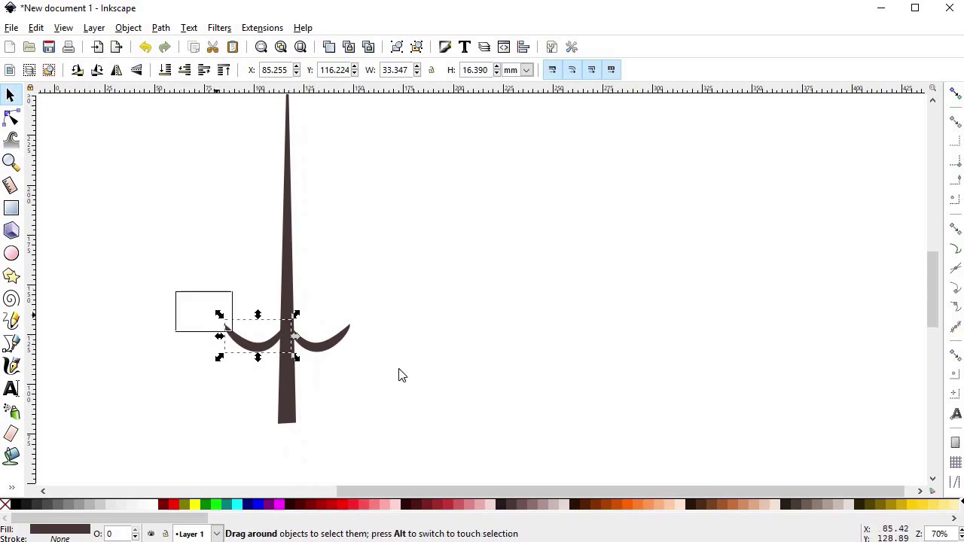
pyautogui.hotkey('ctrl', 'd')
pyautogui.moveTo(329, 346); pyautogui.dragTo(327, 221)
pyautogui.hotkey('ctrl', 'd')
pyautogui.hotkey('ctrl', 'd')
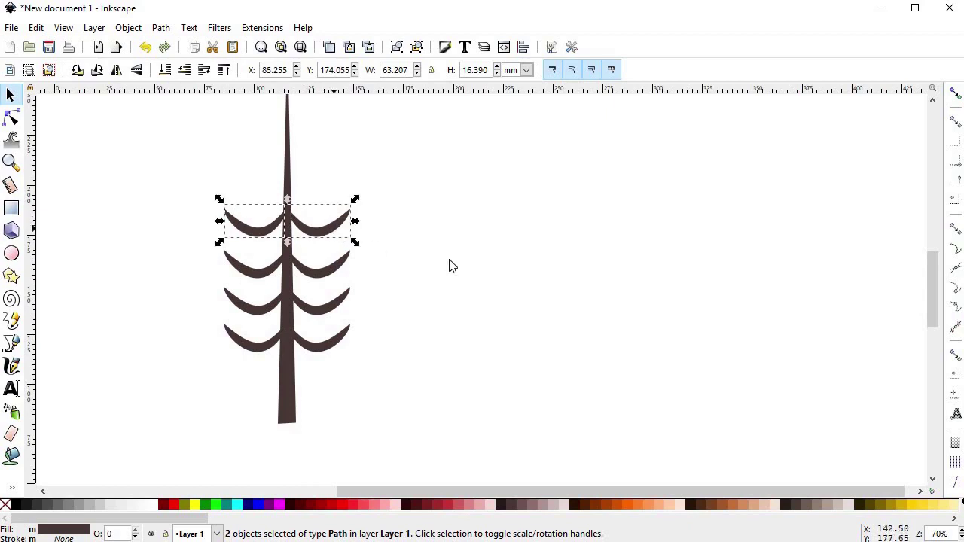
# Select the eight branches and stretch them vertically upward along the trunk.
pyautogui.keyDown('ctrl'); pyautogui.scroll(-2, 435, 261); pyautogui.keyUp('ctrl')
pyautogui.scroll(1, 423, 314)
pyautogui.click(425, 313)
pyautogui.moveTo(426, 284)
pyautogui.mouseDown()
pyautogui.moveTo(302, 404)
pyautogui.moveTo(311, 388)
pyautogui.mouseUp()
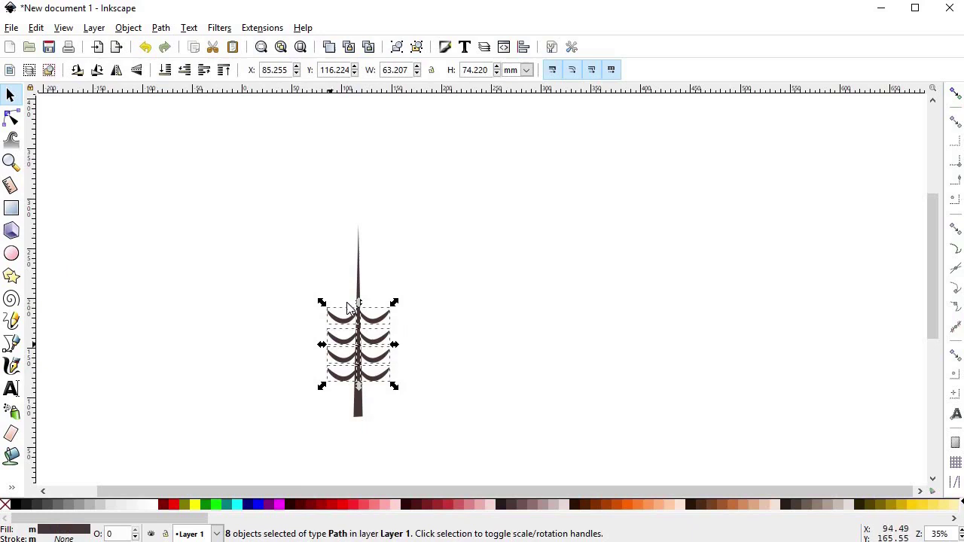
pyautogui.moveTo(359, 304); pyautogui.dragTo(361, 290)
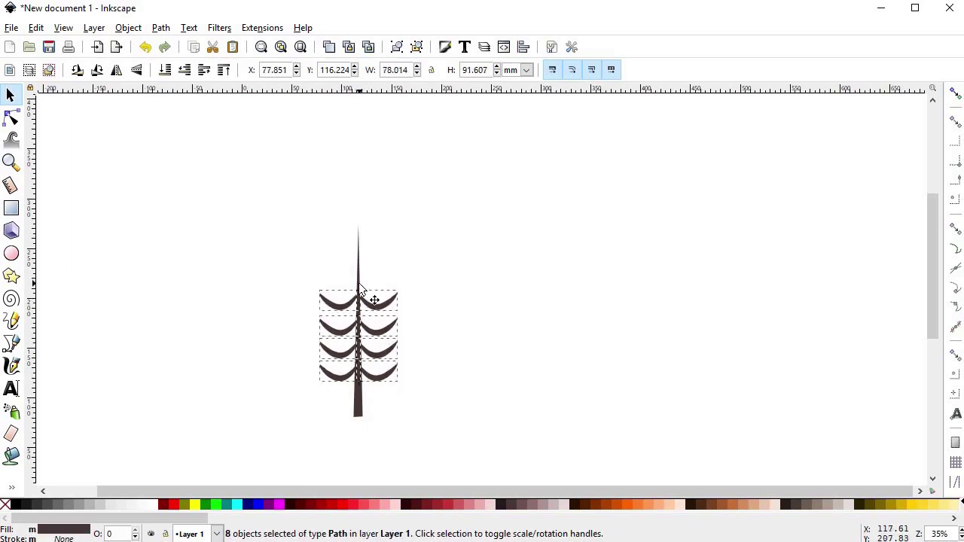
pyautogui.hotkey('ctrl', 'z')
pyautogui.click(358, 302)
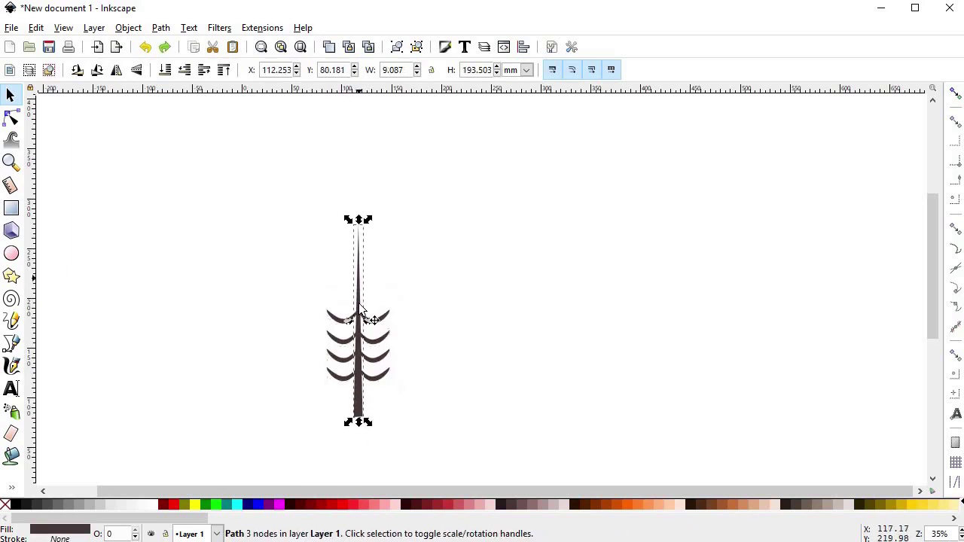
pyautogui.press('!')
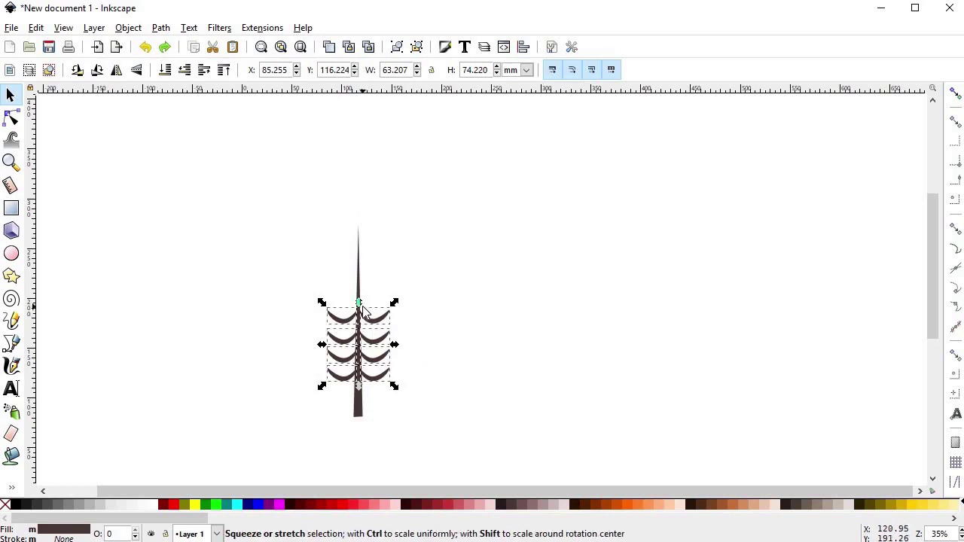
pyautogui.moveTo(359, 302); pyautogui.dragTo(360, 263)
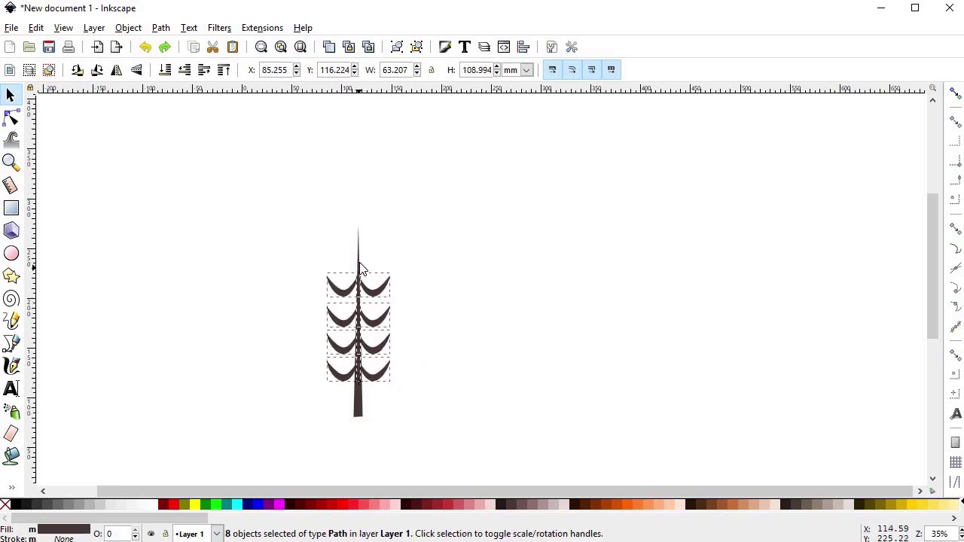
pyautogui.click(452, 374)
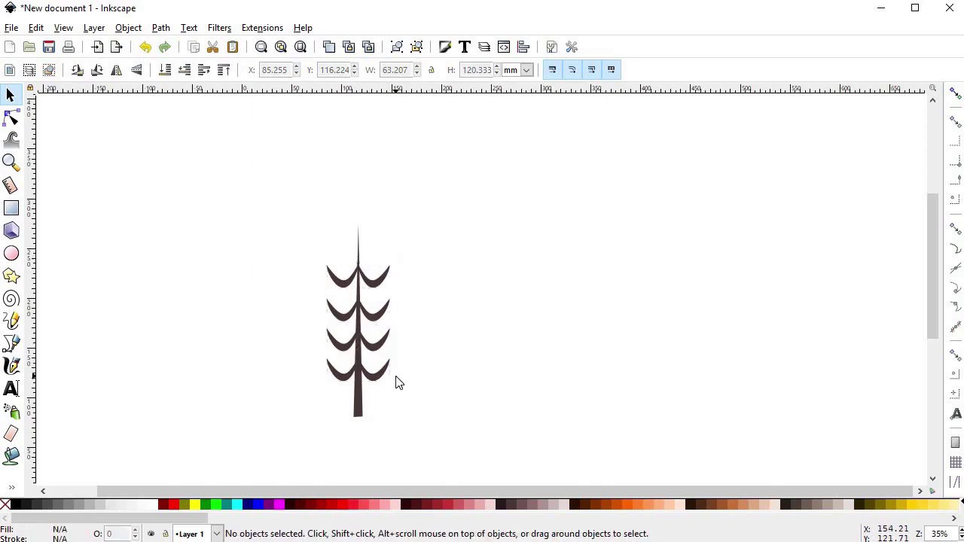
pyautogui.keyDown('ctrl'); pyautogui.scroll(1, 370, 300); pyautogui.keyUp('ctrl')
# Pull the lower-left branch tip down and outward, then rotate and nudge it.
pyautogui.keyDown('ctrl'); pyautogui.scroll(1, 373, 298); pyautogui.keyUp('ctrl')
pyautogui.keyDown('ctrl'); pyautogui.scroll(-1, 425, 324); pyautogui.keyUp('ctrl')
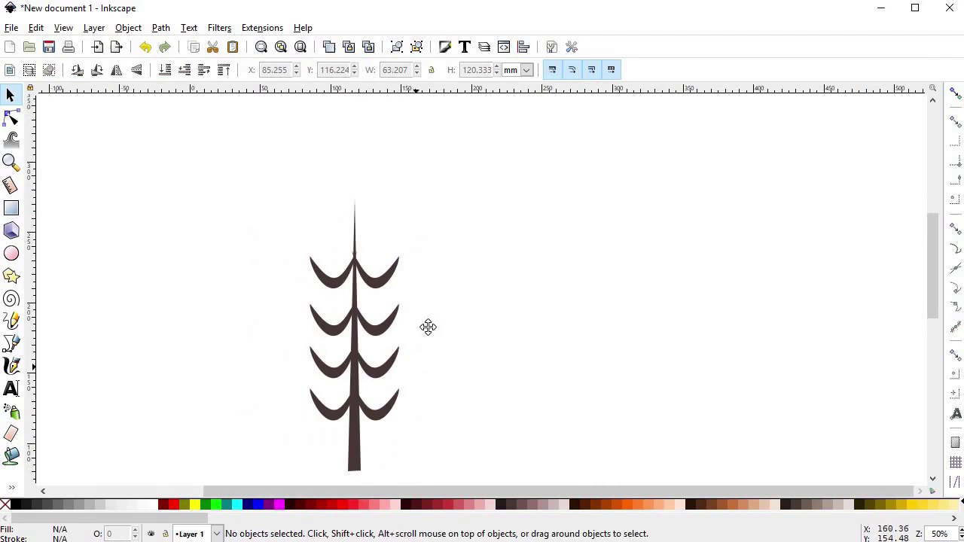
pyautogui.keyDown('ctrl'); pyautogui.scroll(2, 421, 366); pyautogui.keyUp('ctrl')
pyautogui.click(395, 365)
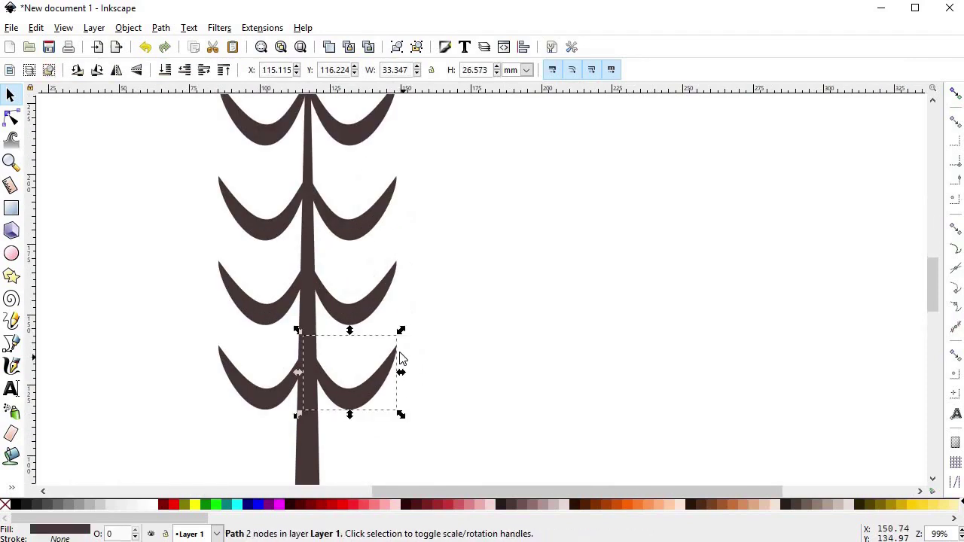
pyautogui.press('n')
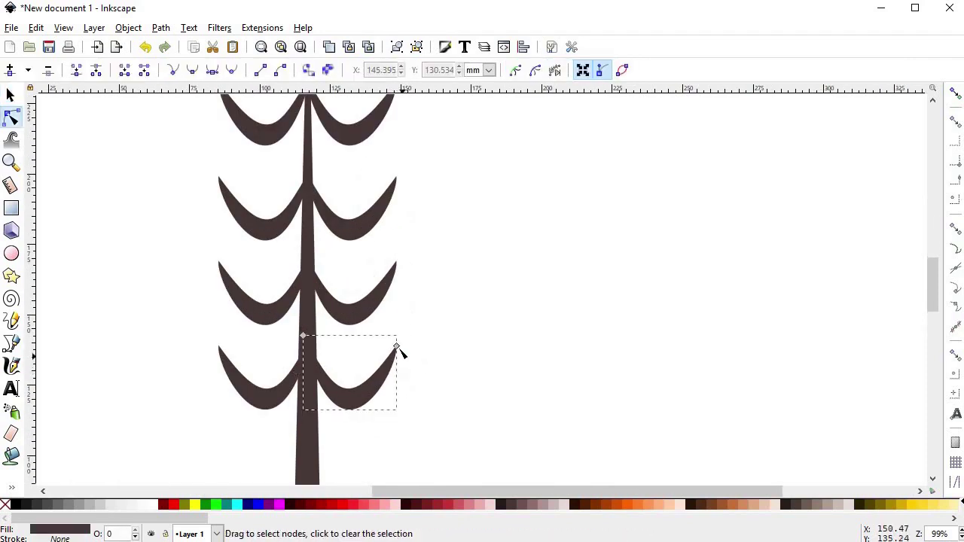
pyautogui.click(408, 357)
pyautogui.click(245, 382)
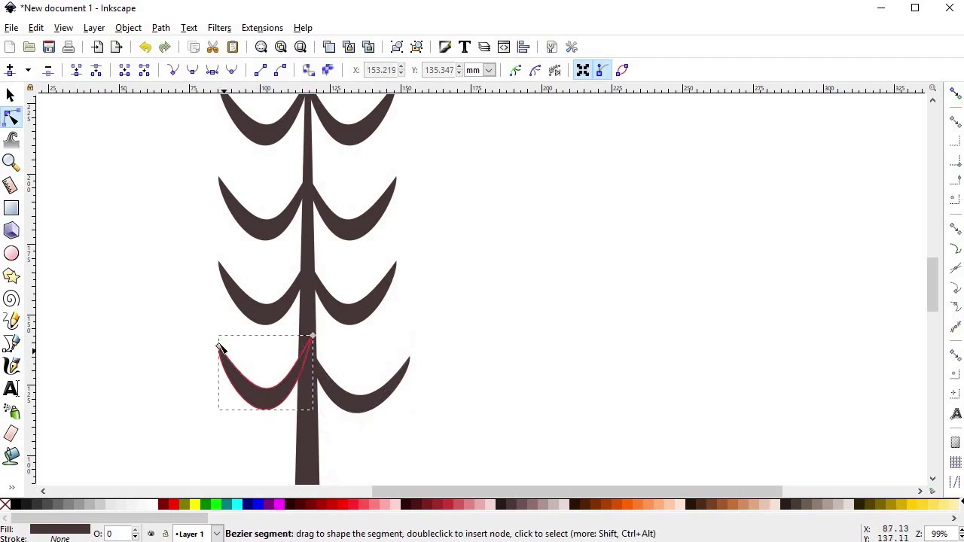
pyautogui.moveTo(219, 347); pyautogui.dragTo(210, 362)
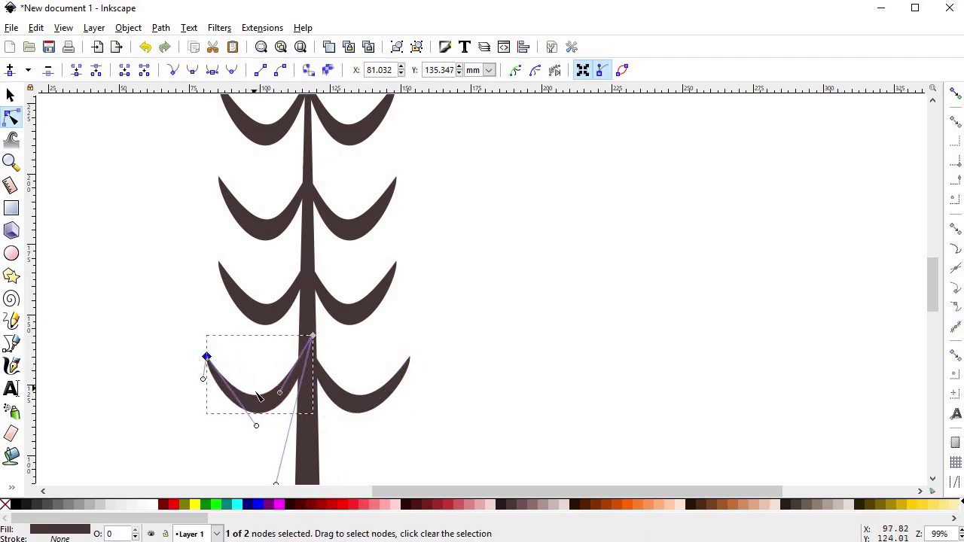
pyautogui.press('s')
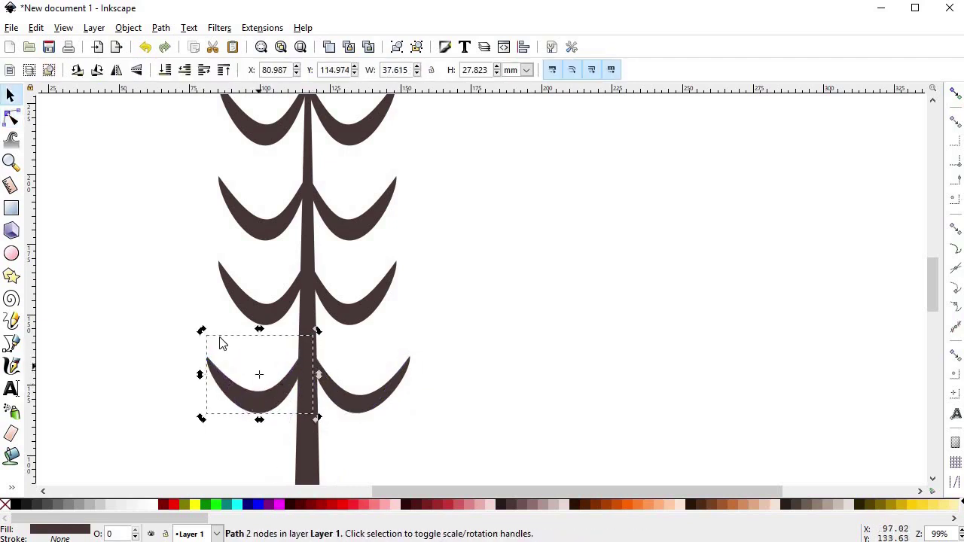
pyautogui.moveTo(201, 333); pyautogui.dragTo(202, 348)
pyautogui.moveTo(275, 398); pyautogui.dragTo(279, 399)
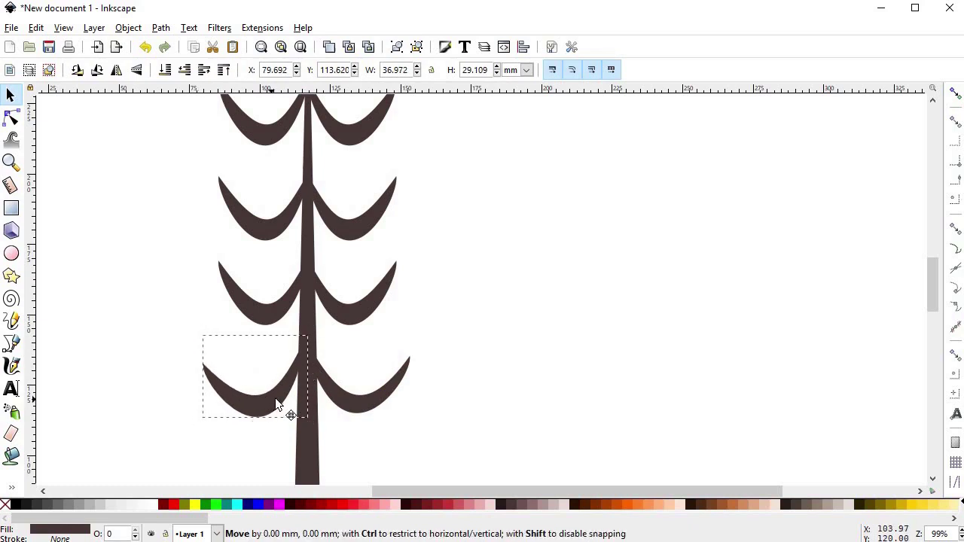
# Shrink the third-row branch pair and reposition the bottom-tier branches.
pyautogui.click(290, 320)
pyautogui.keyDown('shift'); pyautogui.click(357, 318); pyautogui.keyUp('shift')
pyautogui.moveTo(404, 334)
pyautogui.mouseDown()
pyautogui.moveTo(369, 311)
pyautogui.moveTo(416, 324)
pyautogui.mouseUp()
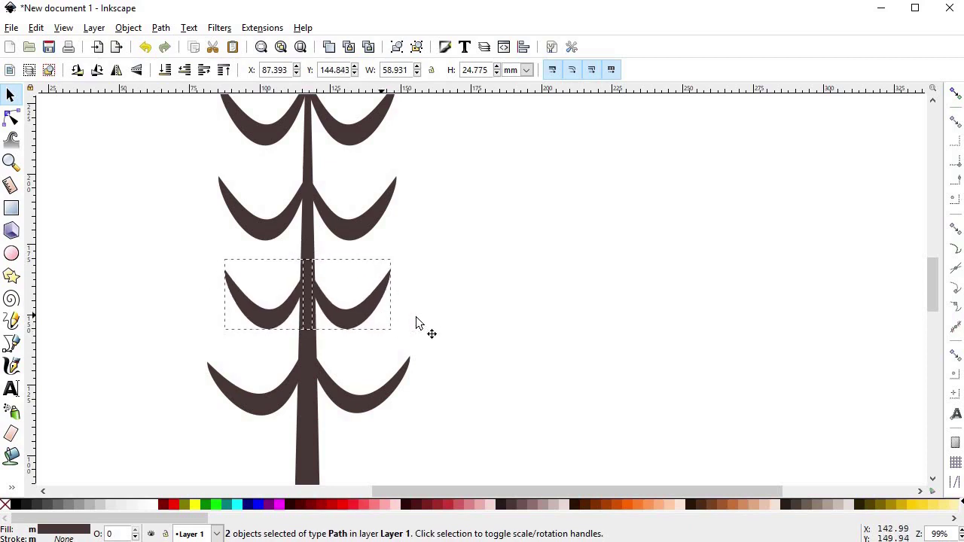
pyautogui.click(416, 324)
pyautogui.click(377, 312)
pyautogui.moveTo(263, 312); pyautogui.dragTo(259, 288)
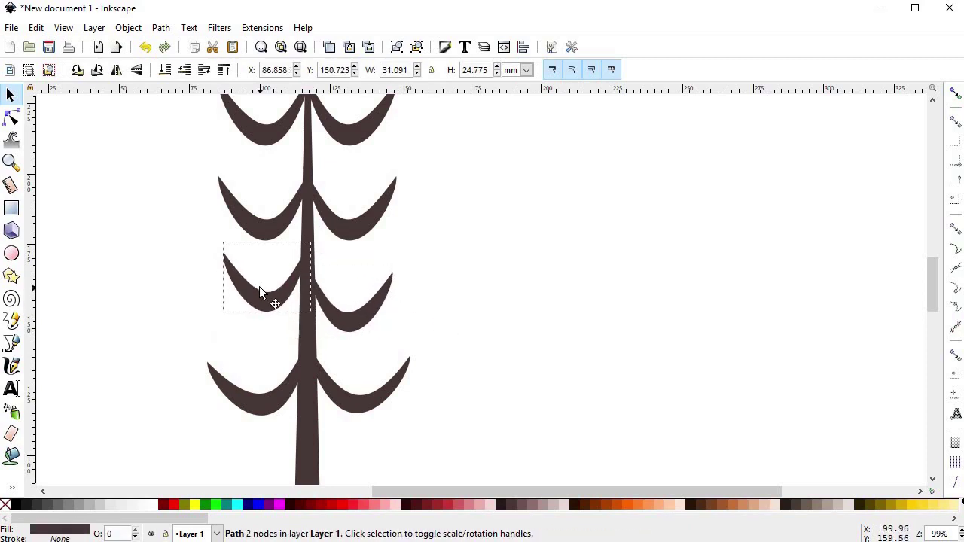
pyautogui.click(334, 398)
pyautogui.moveTo(334, 403); pyautogui.dragTo(335, 414)
pyautogui.moveTo(278, 407); pyautogui.dragTo(274, 385)
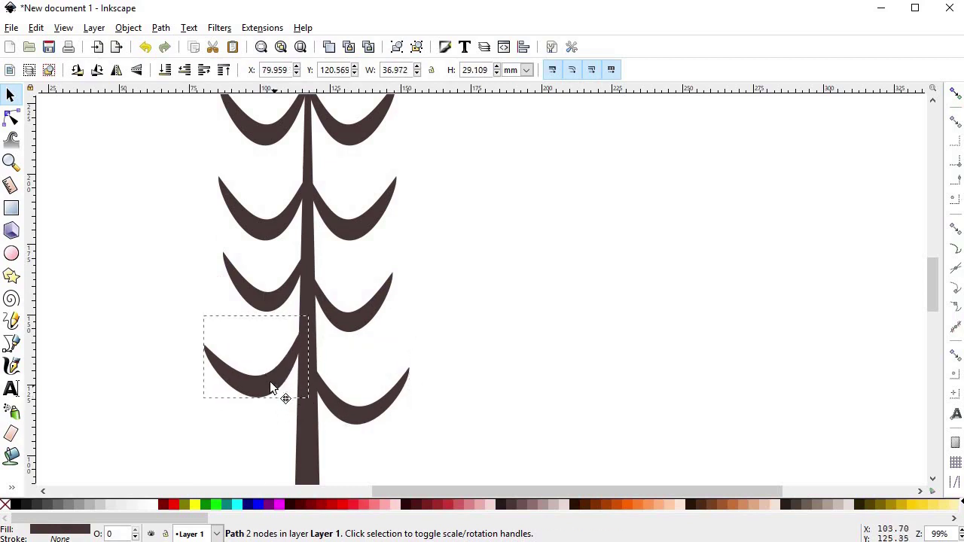
# Rotate, reposition and re-curve the third-row left branch.
pyautogui.click(362, 326)
pyautogui.press('n')
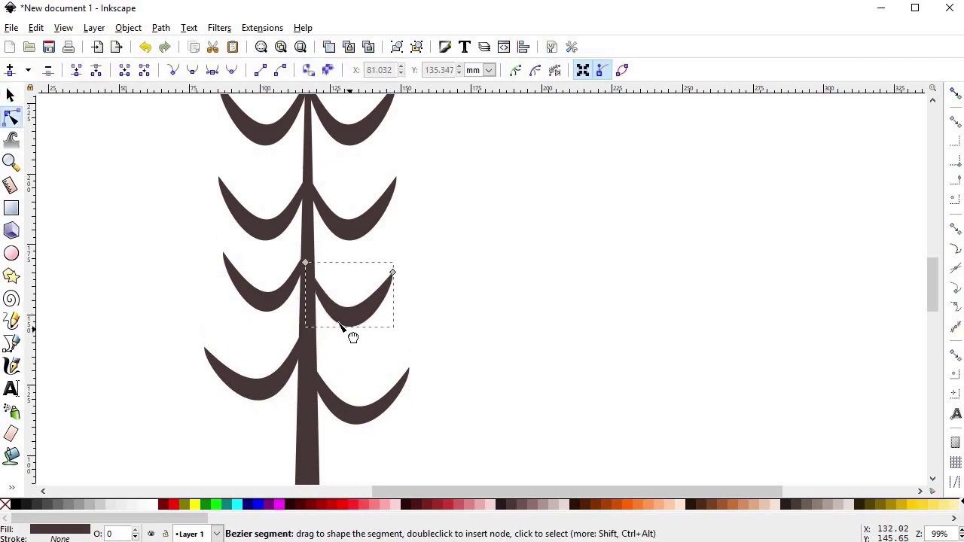
pyautogui.click(226, 257)
pyautogui.press('s')
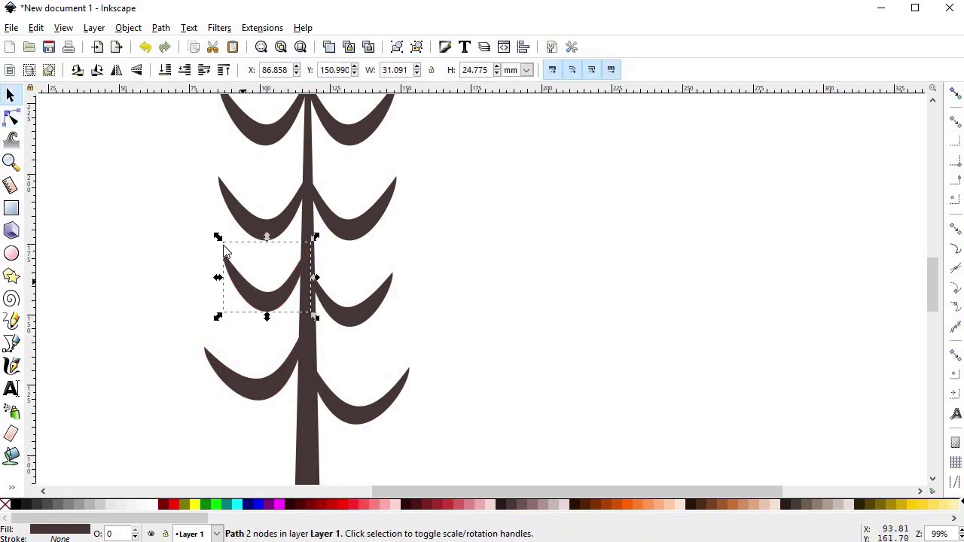
pyautogui.click(226, 252)
pyautogui.moveTo(215, 235); pyautogui.dragTo(207, 248)
pyautogui.moveTo(269, 292); pyautogui.dragTo(276, 287)
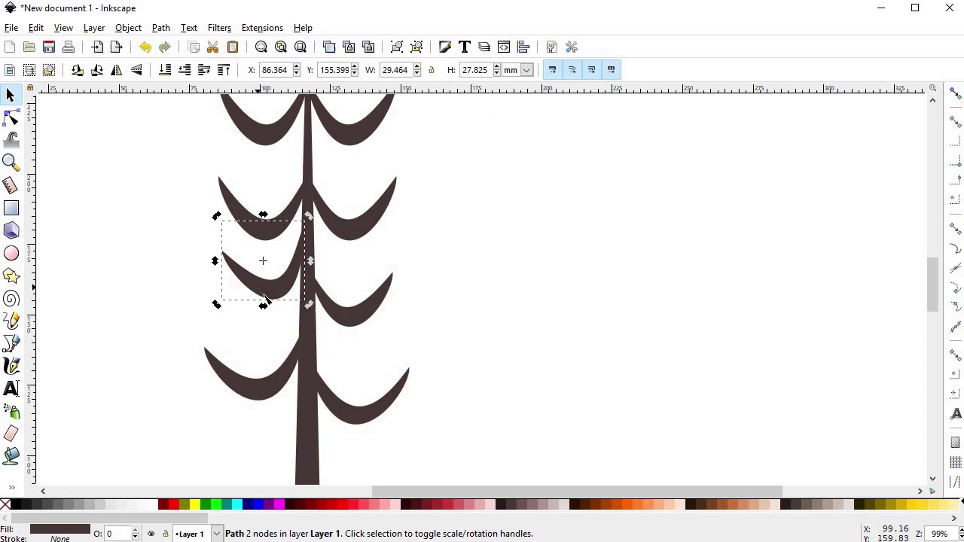
pyautogui.press('n')
pyautogui.moveTo(311, 302); pyautogui.dragTo(313, 305)
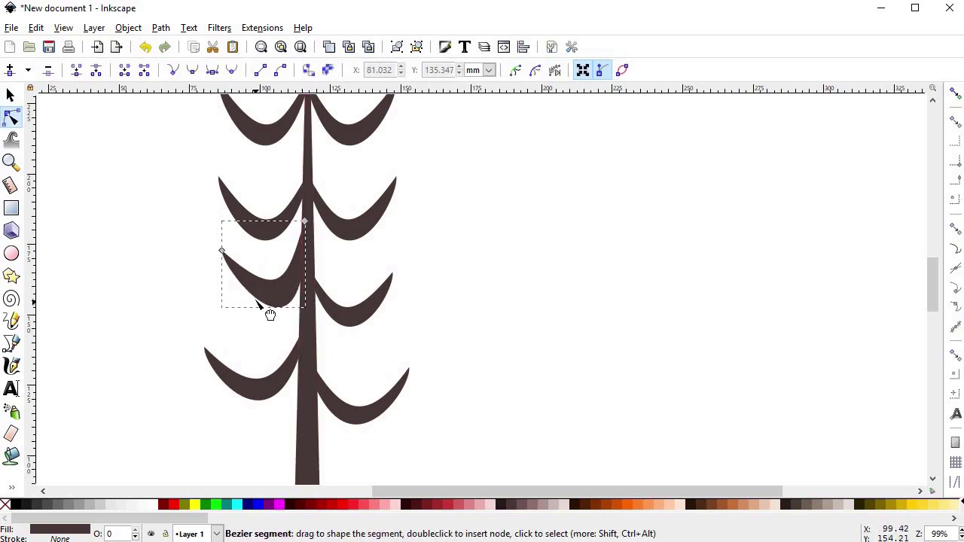
pyautogui.moveTo(249, 297); pyautogui.dragTo(253, 299)
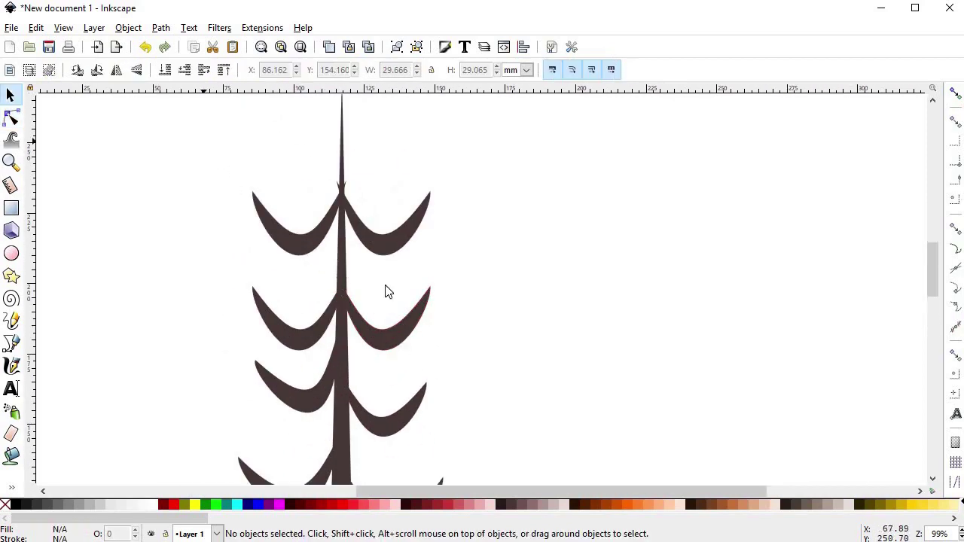
# Shrink the four upper branches to about 83%, recentre them, and raise the top pair.
pyautogui.moveTo(204, 140); pyautogui.dragTo(472, 359)
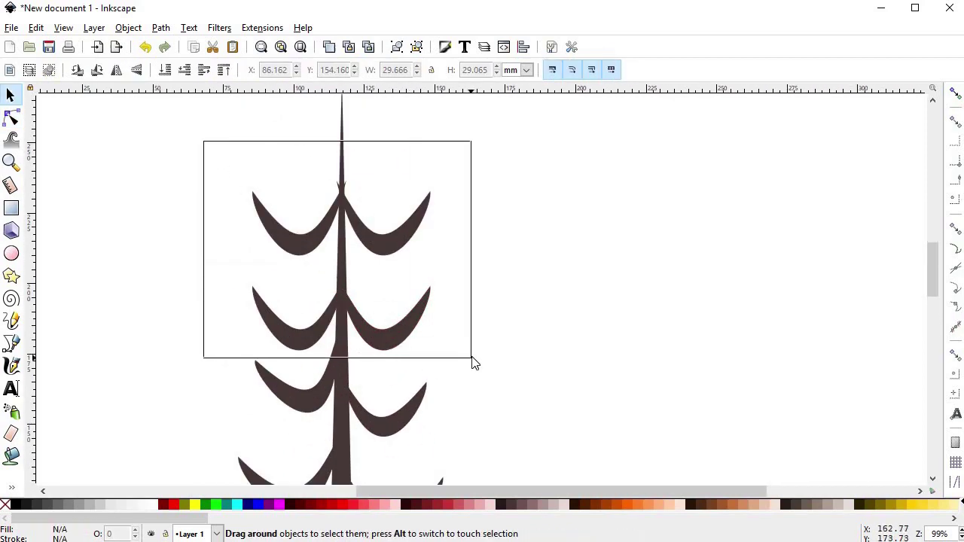
pyautogui.moveTo(434, 176)
pyautogui.mouseDown()
pyautogui.moveTo(389, 200)
pyautogui.moveTo(383, 226)
pyautogui.mouseUp()
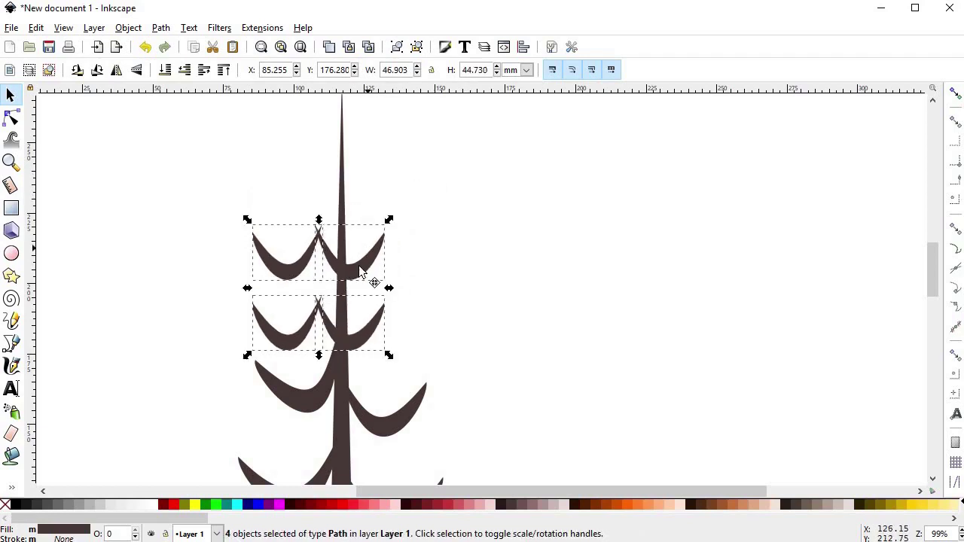
pyautogui.moveTo(375, 279); pyautogui.dragTo(388, 254)
pyautogui.click(441, 300)
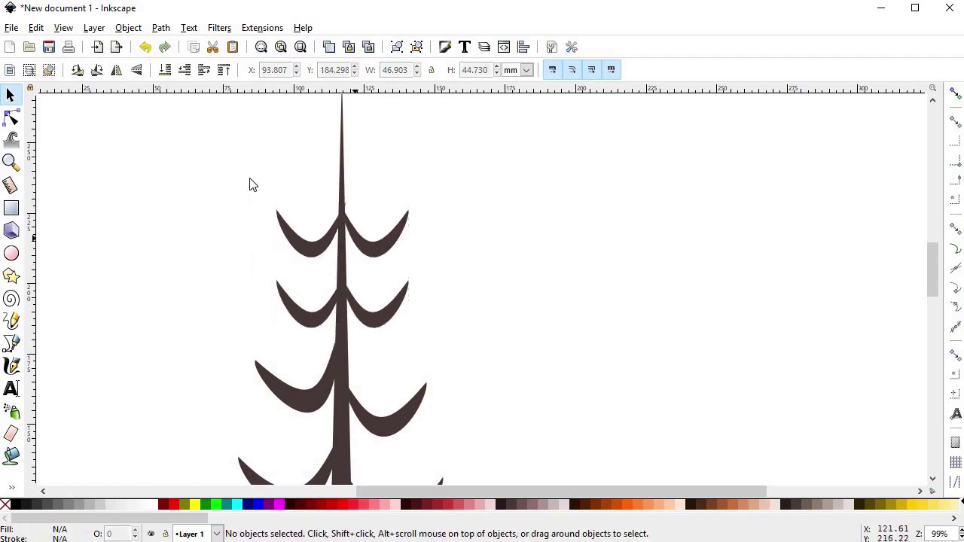
pyautogui.moveTo(216, 157)
pyautogui.mouseDown()
pyautogui.moveTo(415, 280)
pyautogui.moveTo(384, 201)
pyautogui.mouseUp()
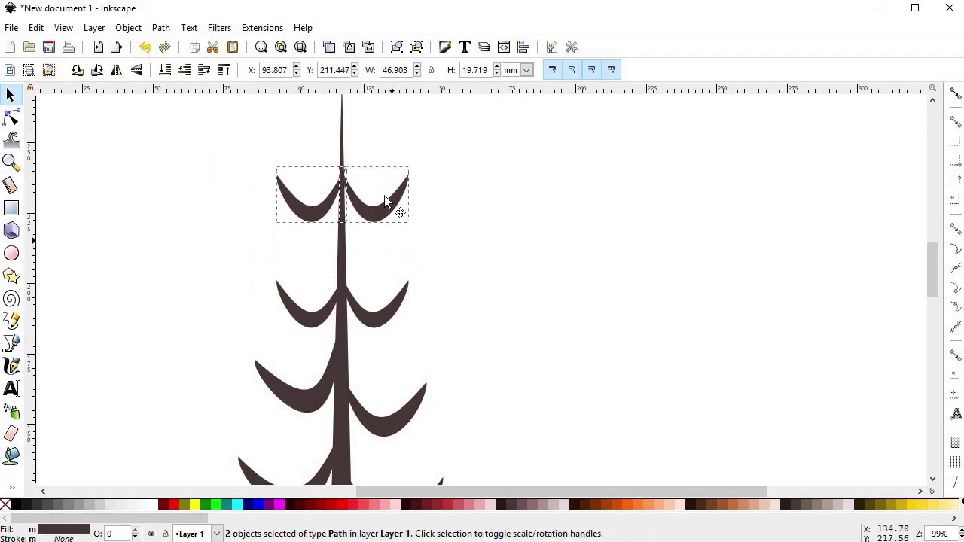
pyautogui.click(420, 327)
# Thin the curves of both third-row branches with the Node tool.
pyautogui.click(310, 301)
pyautogui.click(386, 319)
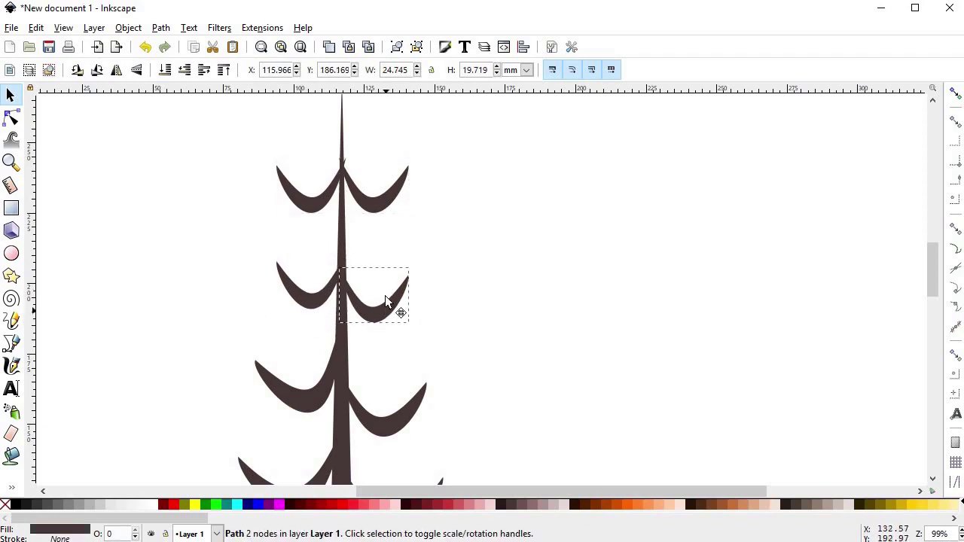
pyautogui.click(346, 305)
pyautogui.press('n')
pyautogui.click(336, 367)
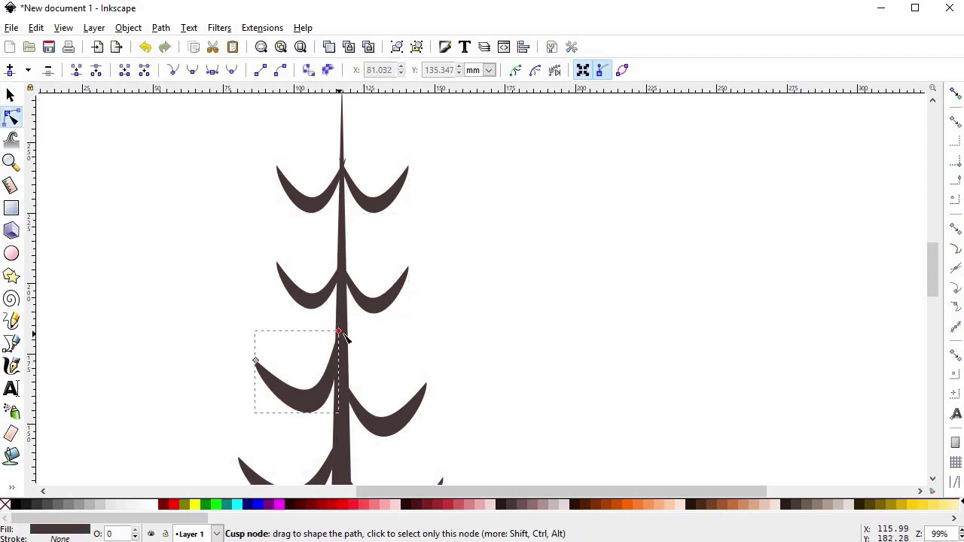
pyautogui.moveTo(338, 331); pyautogui.dragTo(343, 340)
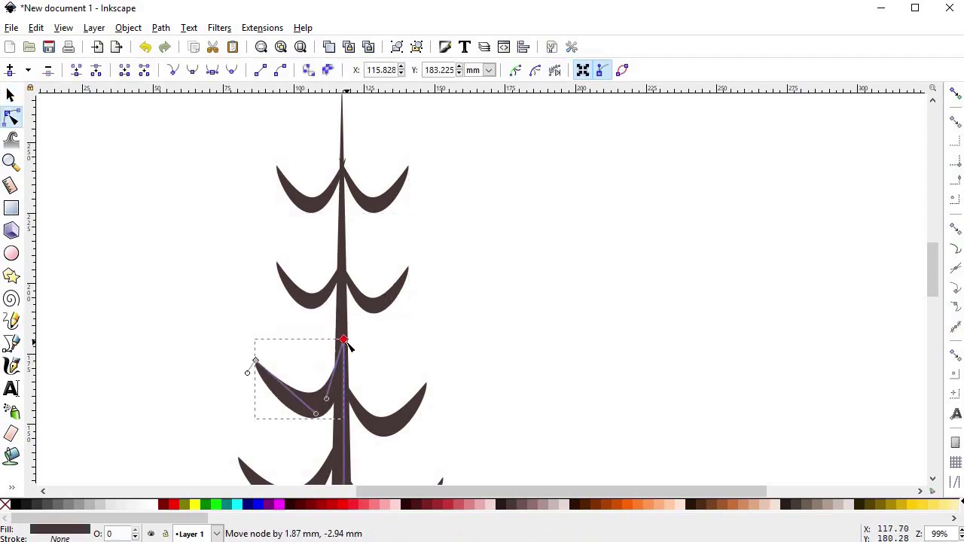
pyautogui.click(354, 395)
pyautogui.moveTo(365, 433); pyautogui.dragTo(364, 430)
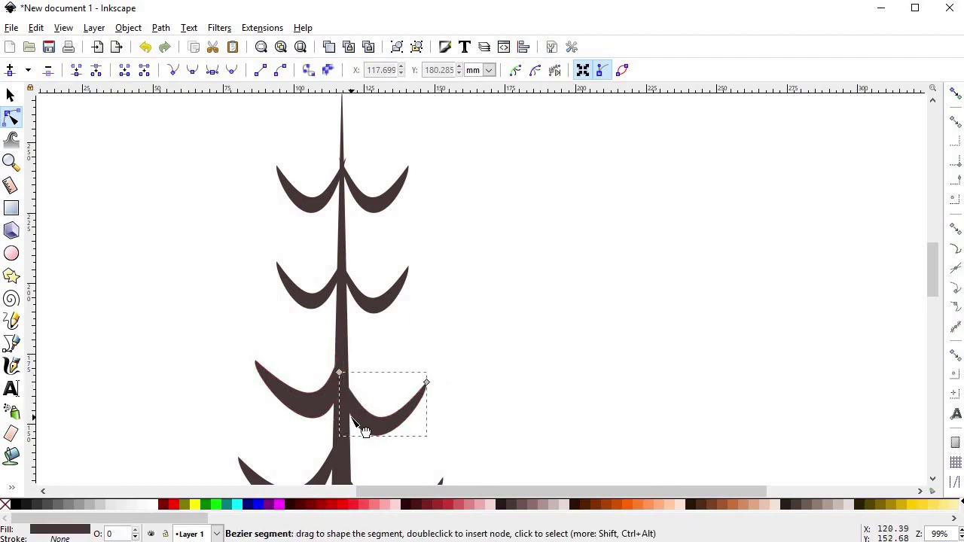
pyautogui.click(312, 420)
pyautogui.moveTo(322, 405); pyautogui.dragTo(313, 400)
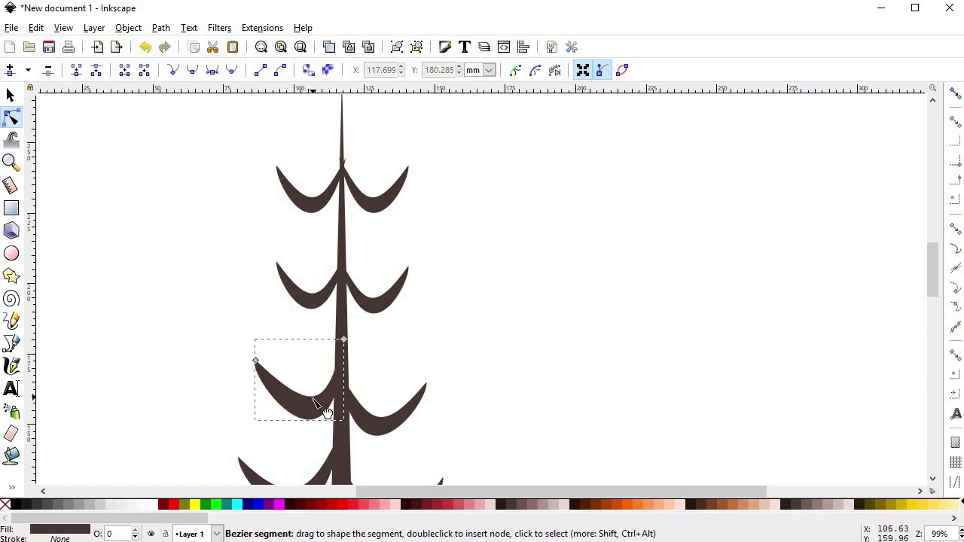
# Reshape the left third-row branch's tip into a longer sweeping point.
pyautogui.scroll(3, 264, 388)
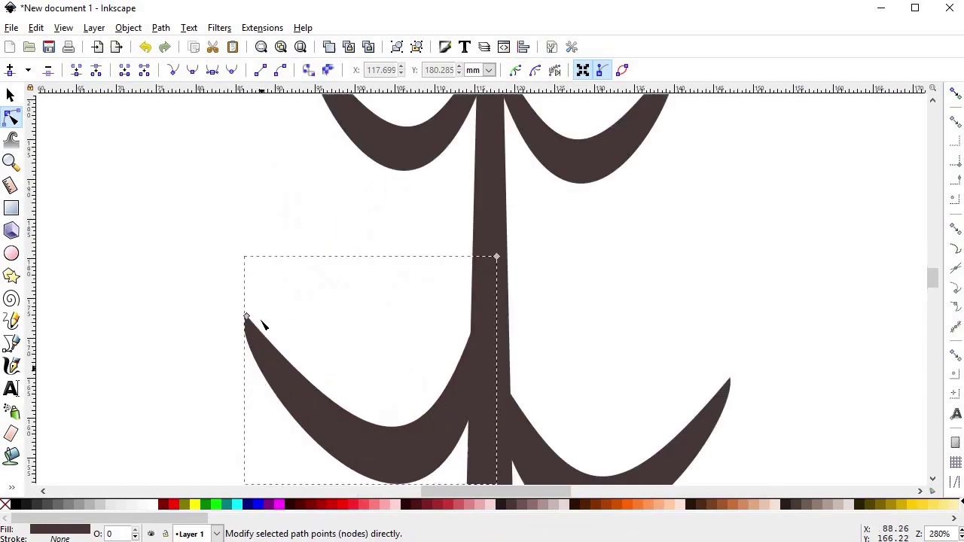
pyautogui.click(247, 317)
pyautogui.moveTo(217, 354); pyautogui.dragTo(241, 355)
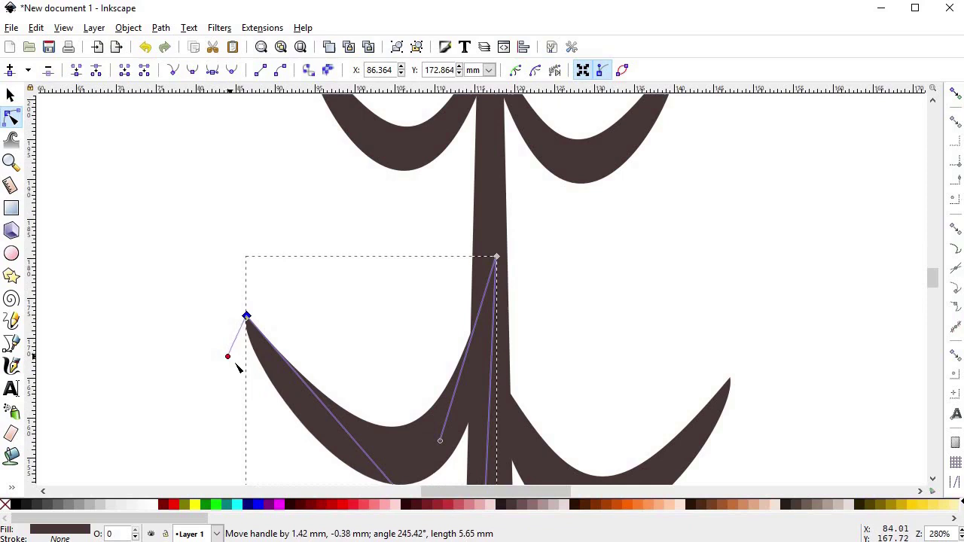
pyautogui.click(609, 402)
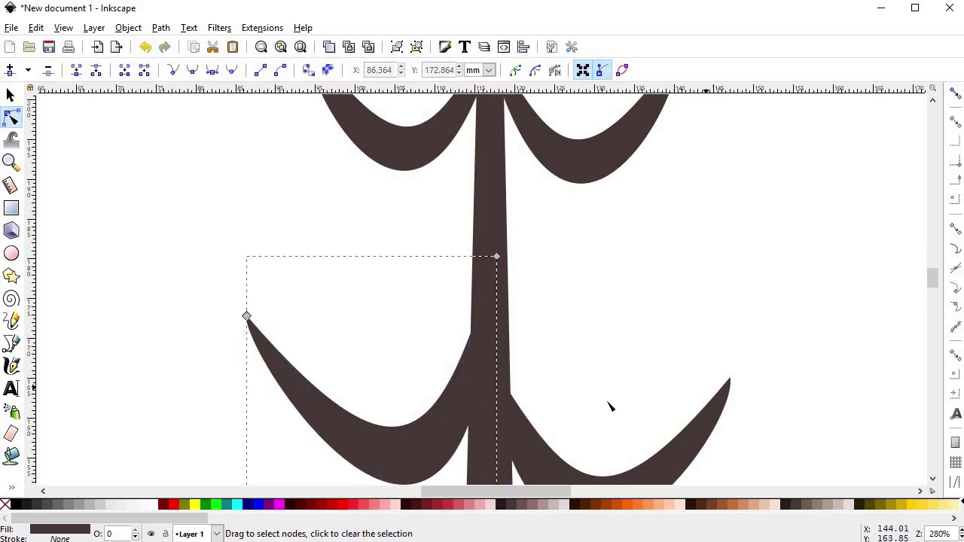
pyautogui.scroll(-2, 608, 402)
pyautogui.press('Escape')
# Move the right second-tier branch lower on the trunk and reshape its curve and tip.
pyautogui.scroll(-4, 624, 431)
pyautogui.scroll(1, 574, 323)
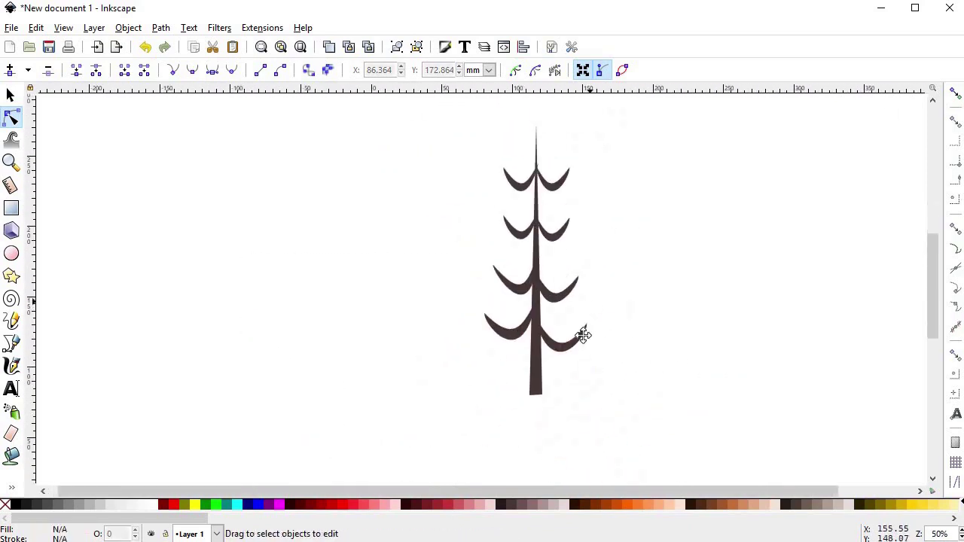
pyautogui.scroll(2, 581, 333)
pyautogui.scroll(2, 567, 408)
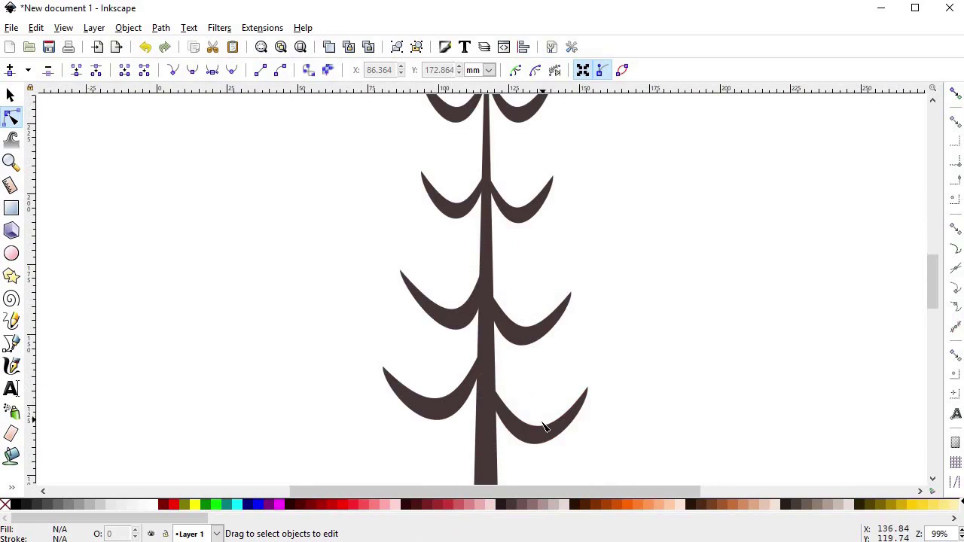
pyautogui.click(544, 431)
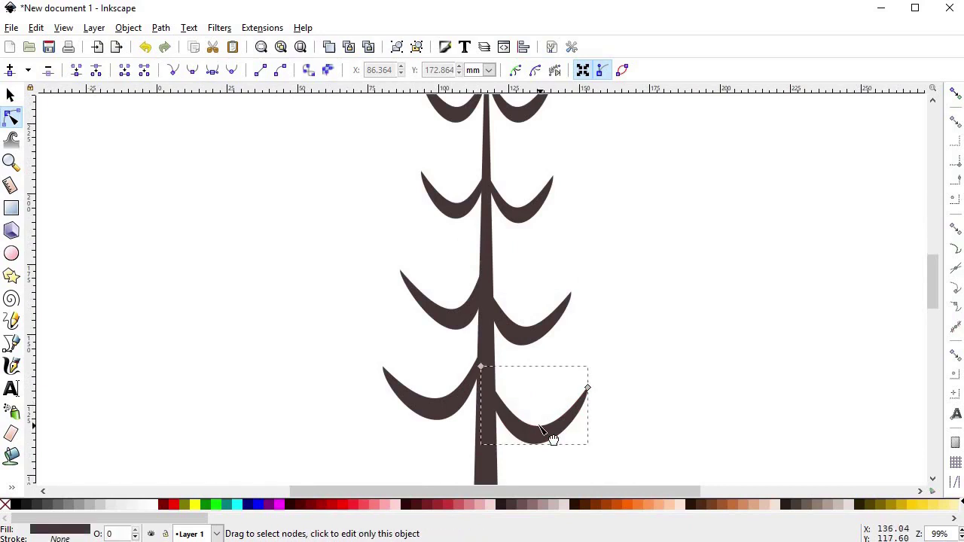
pyautogui.scroll(1, 539, 347)
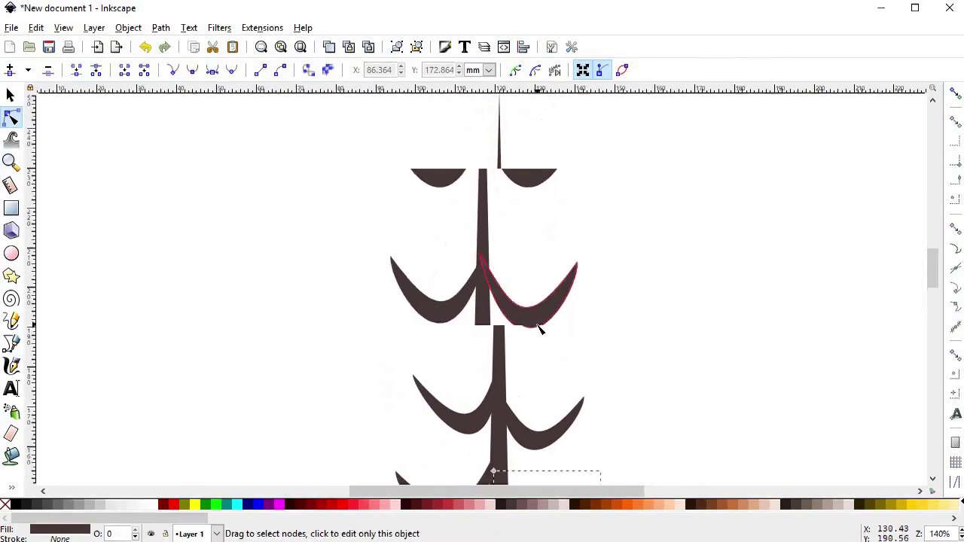
pyautogui.scroll(2, 538, 328)
pyautogui.press('s')
pyautogui.moveTo(538, 344); pyautogui.dragTo(547, 382)
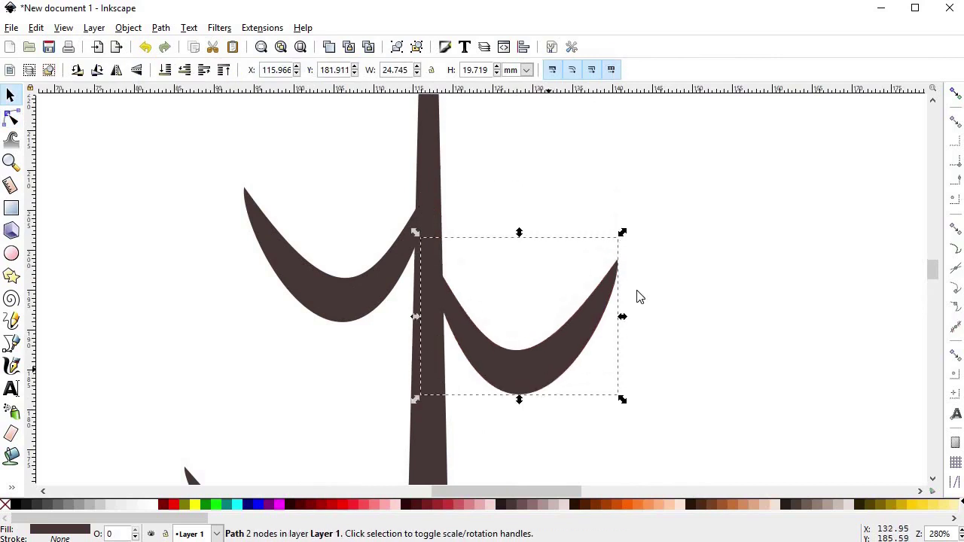
pyautogui.press('n')
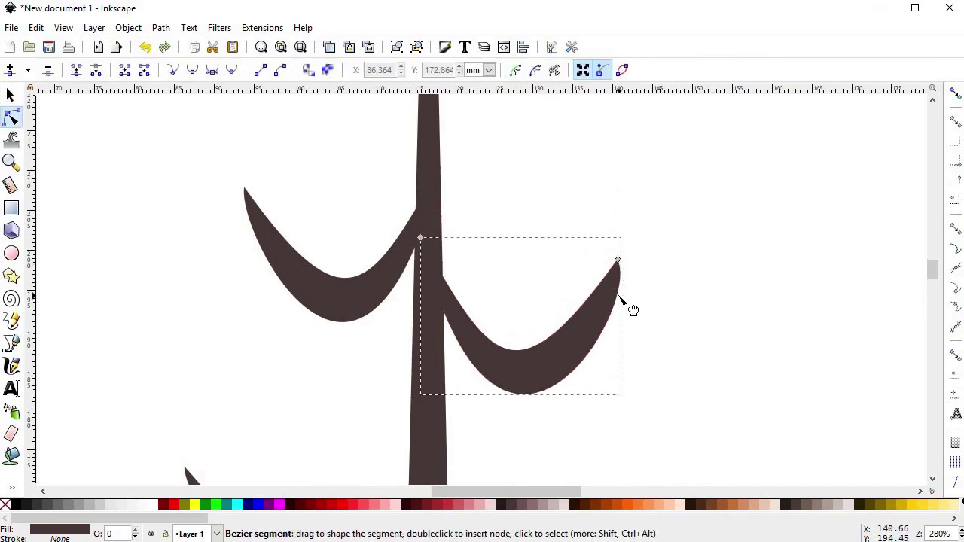
pyautogui.click(619, 265)
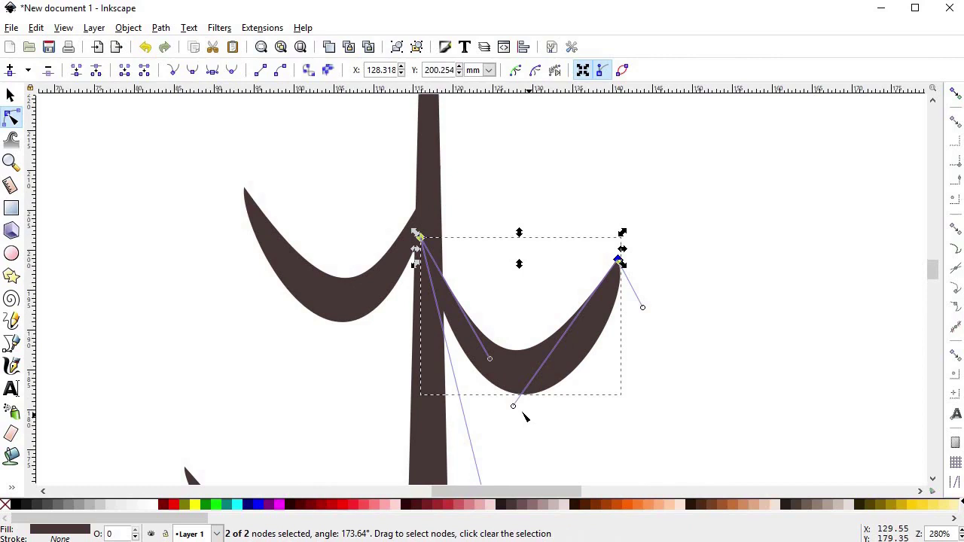
pyautogui.moveTo(514, 408); pyautogui.dragTo(543, 379)
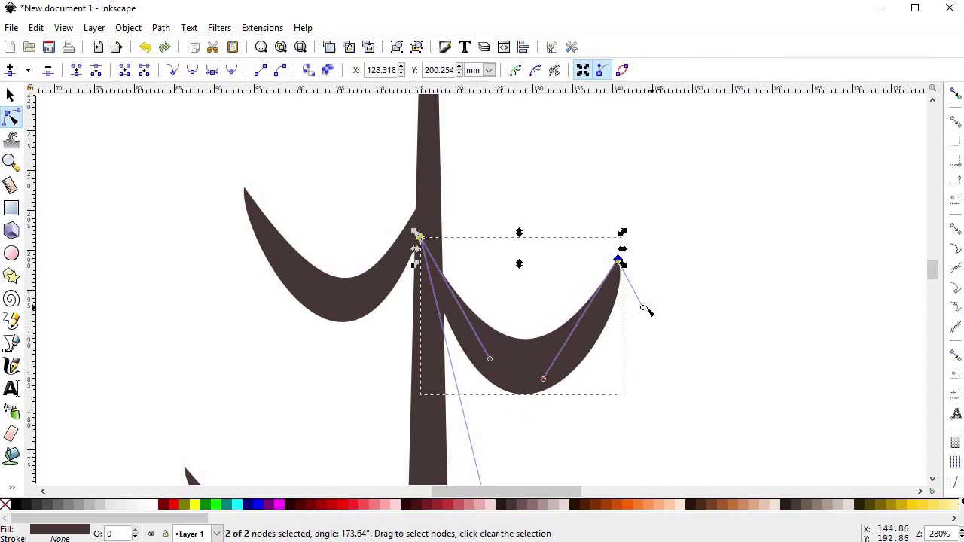
pyautogui.moveTo(642, 308); pyautogui.dragTo(626, 322)
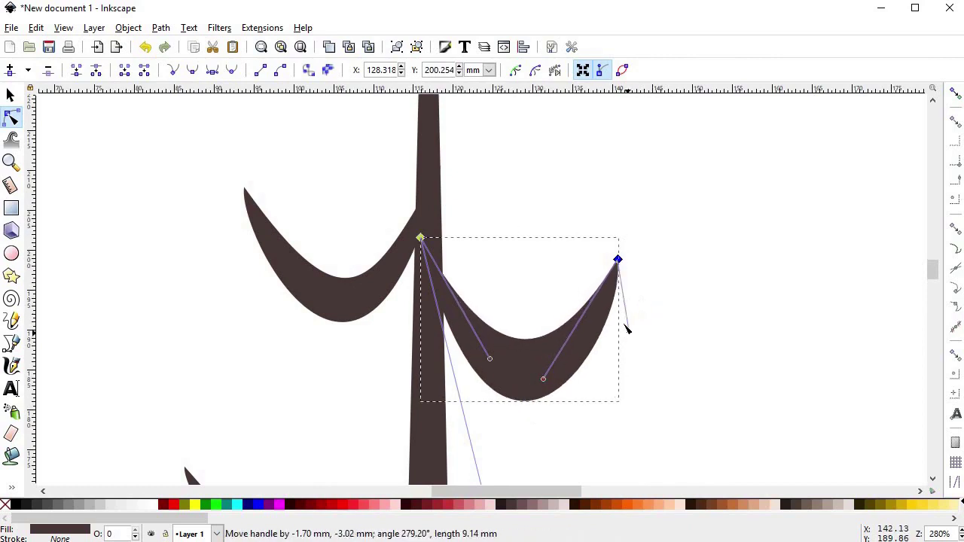
# Flatten and thin the left second-tier branch by pulling its curves upward.
pyautogui.click(270, 250)
pyautogui.press('s')
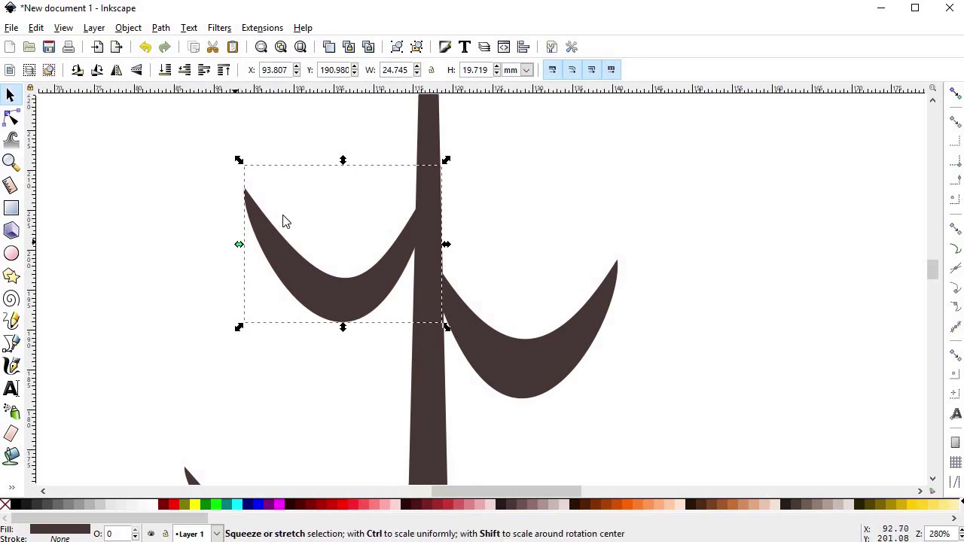
pyautogui.press('n')
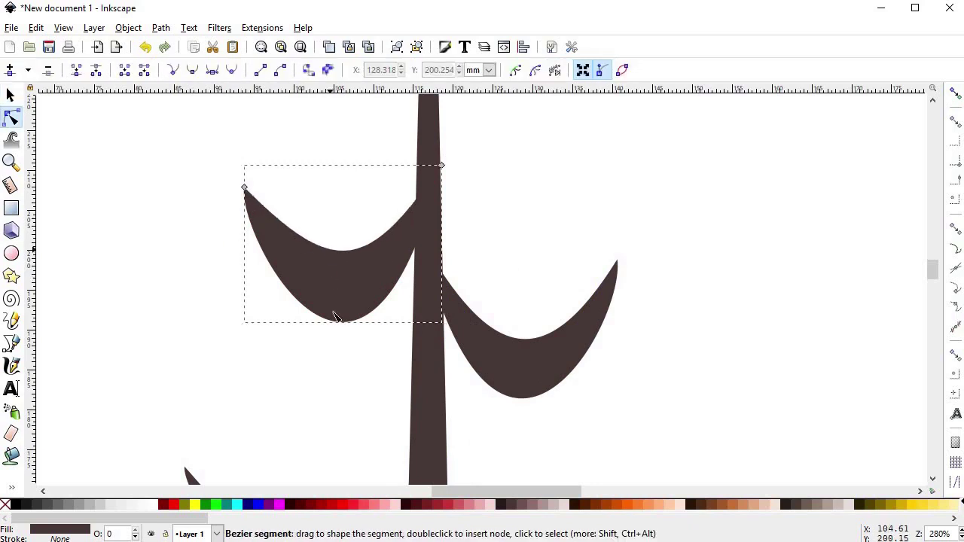
pyautogui.moveTo(337, 278); pyautogui.dragTo(338, 253)
pyautogui.moveTo(338, 323)
pyautogui.mouseDown()
pyautogui.moveTo(342, 293)
pyautogui.moveTo(359, 272)
pyautogui.mouseUp()
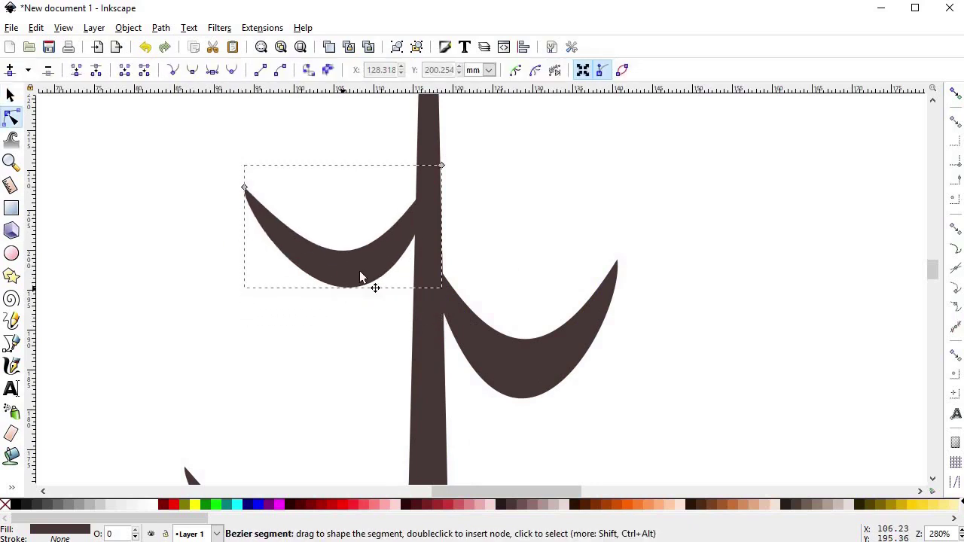
pyautogui.press('s')
pyautogui.scroll(-3, 396, 273)
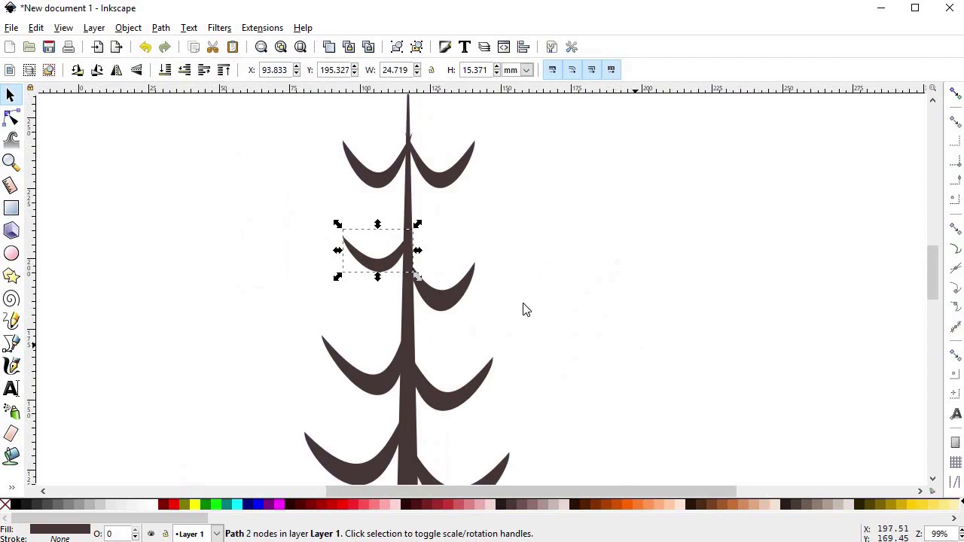
# Move the upper branches down the trunk so they alternate left and right.
pyautogui.click(441, 301)
pyautogui.moveTo(445, 298); pyautogui.dragTo(444, 322)
pyautogui.moveTo(381, 262); pyautogui.dragTo(382, 272)
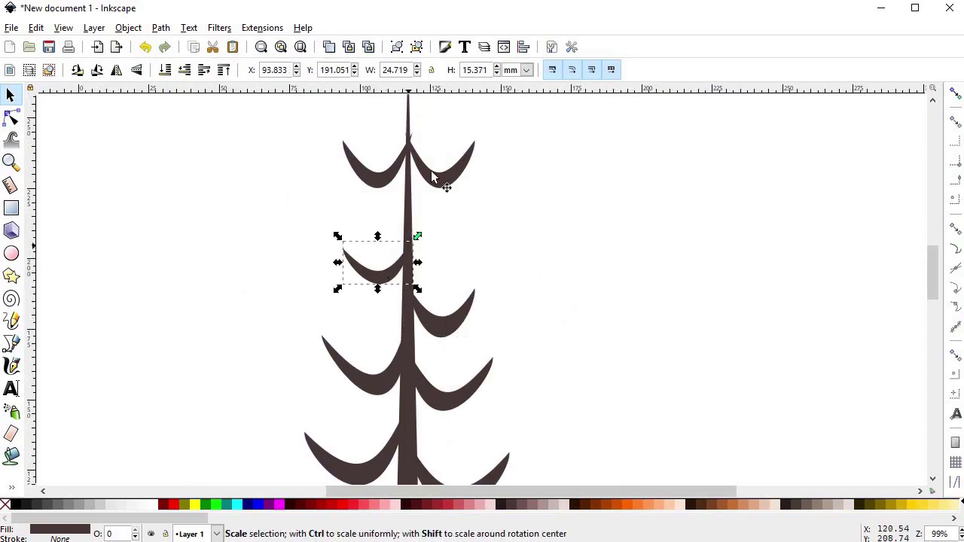
pyautogui.moveTo(441, 176); pyautogui.dragTo(445, 233)
pyautogui.moveTo(380, 174); pyautogui.dragTo(380, 190)
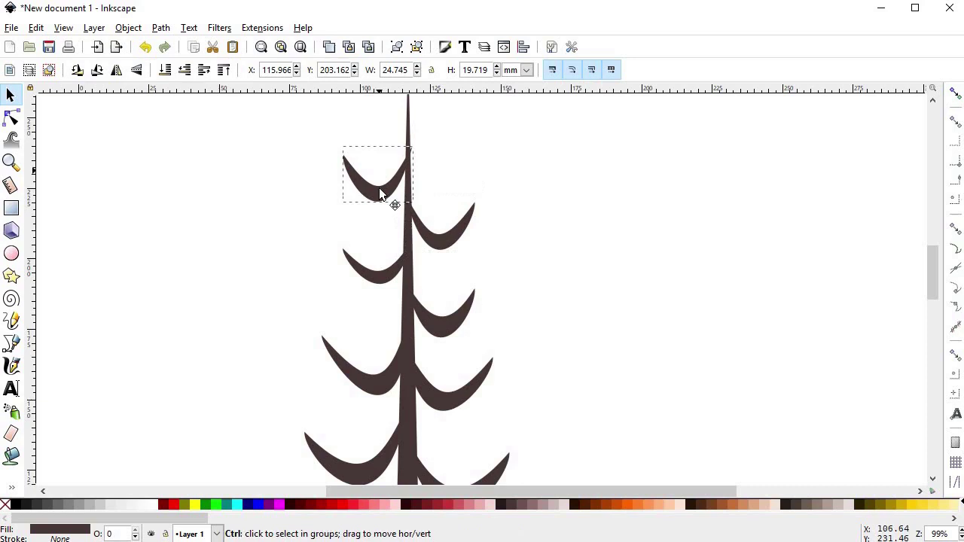
# Shrink the upper-right branch slightly while keeping its proportions.
pyautogui.press('Tab')
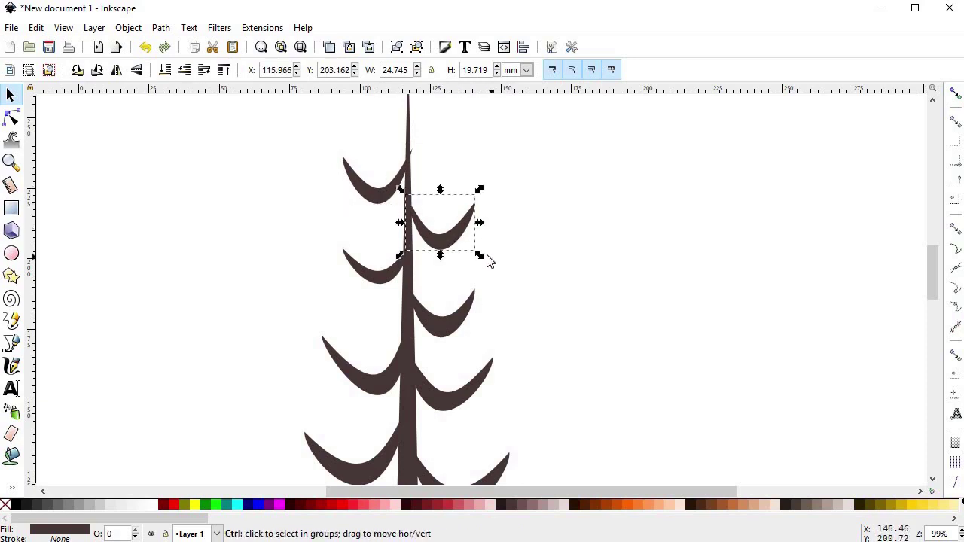
pyautogui.moveTo(476, 253); pyautogui.dragTo(467, 243)
pyautogui.scroll(2, 469, 242)
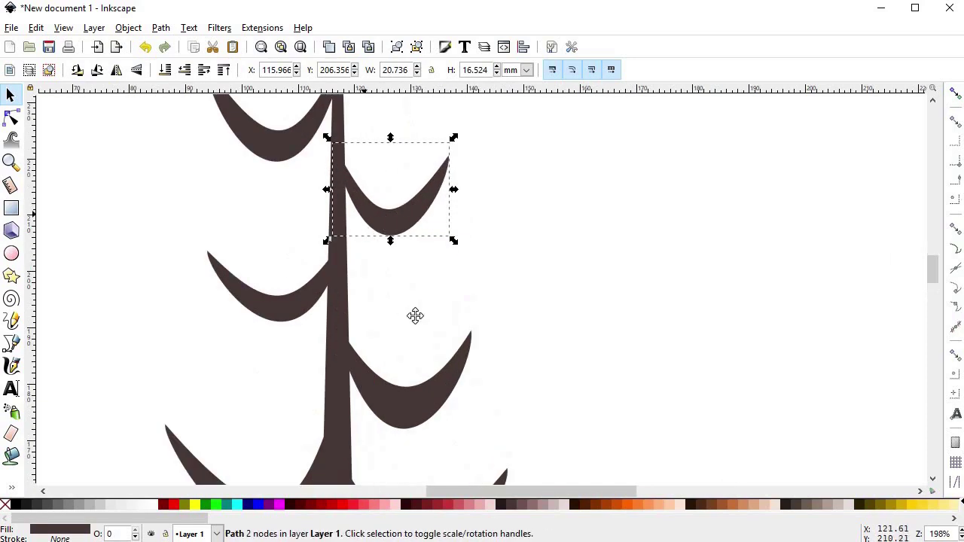
pyautogui.scroll(1, 452, 337)
pyautogui.scroll(1, 461, 334)
# Slim the upper-right branch by reshaping its curves and pulling its tip inward.
pyautogui.press('n')
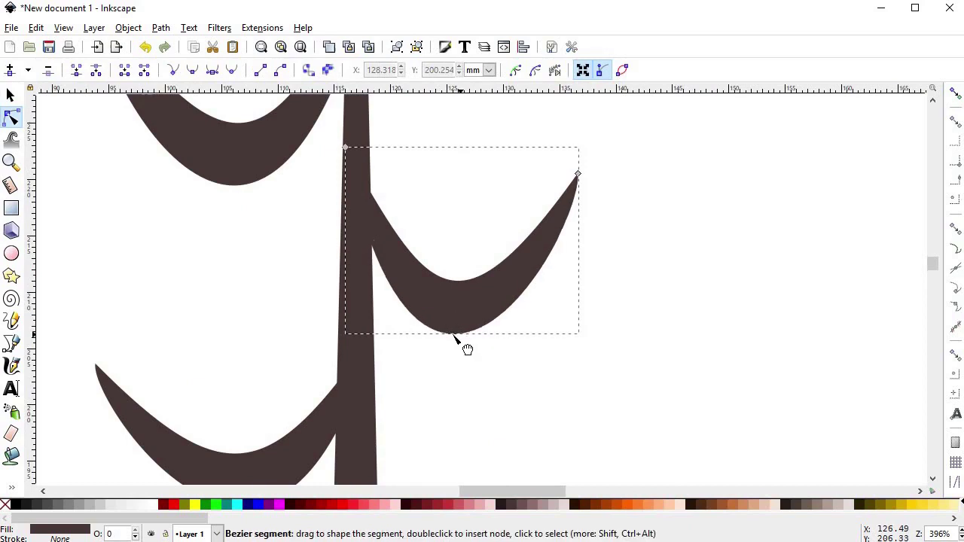
pyautogui.moveTo(465, 337); pyautogui.dragTo(462, 287)
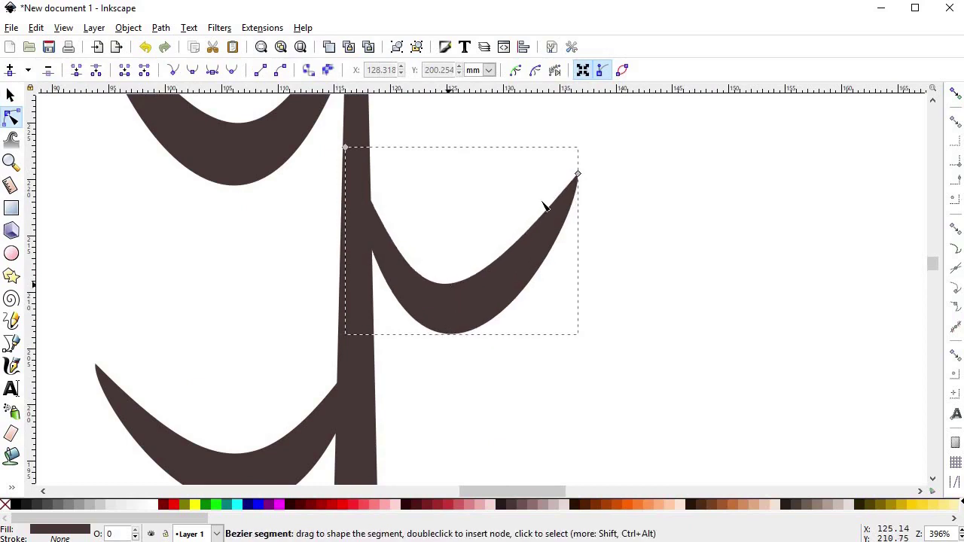
pyautogui.moveTo(577, 174)
pyautogui.mouseDown()
pyautogui.moveTo(543, 193)
pyautogui.moveTo(533, 186)
pyautogui.mouseUp()
pyautogui.moveTo(442, 301); pyautogui.dragTo(467, 243)
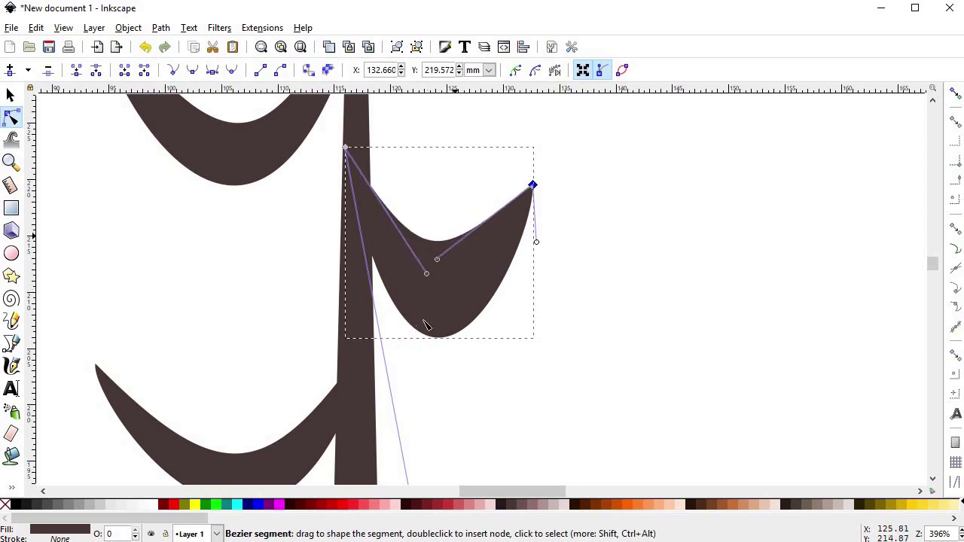
pyautogui.moveTo(432, 336); pyautogui.dragTo(430, 290)
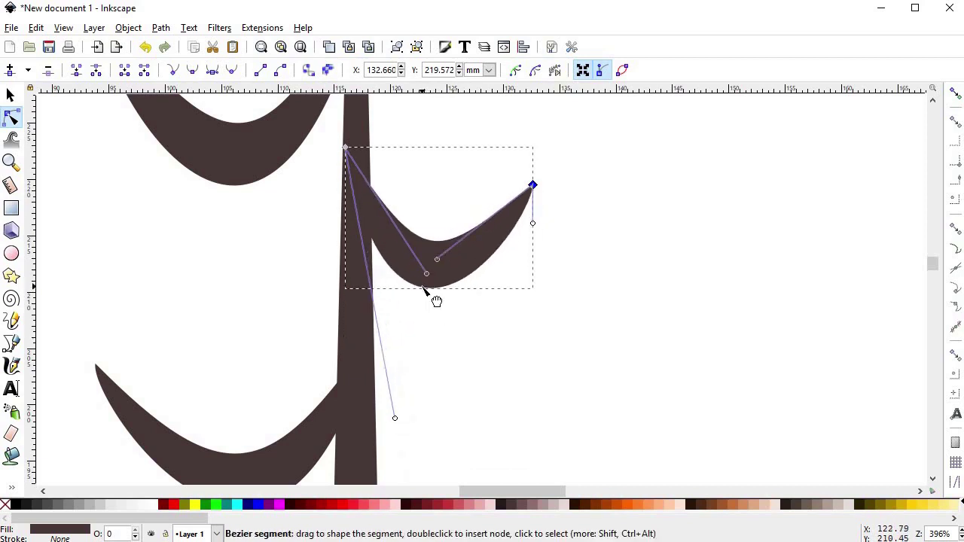
# Try rotating the upper-right branch, then undo the rotation.
pyautogui.press('s')
pyautogui.click(529, 204)
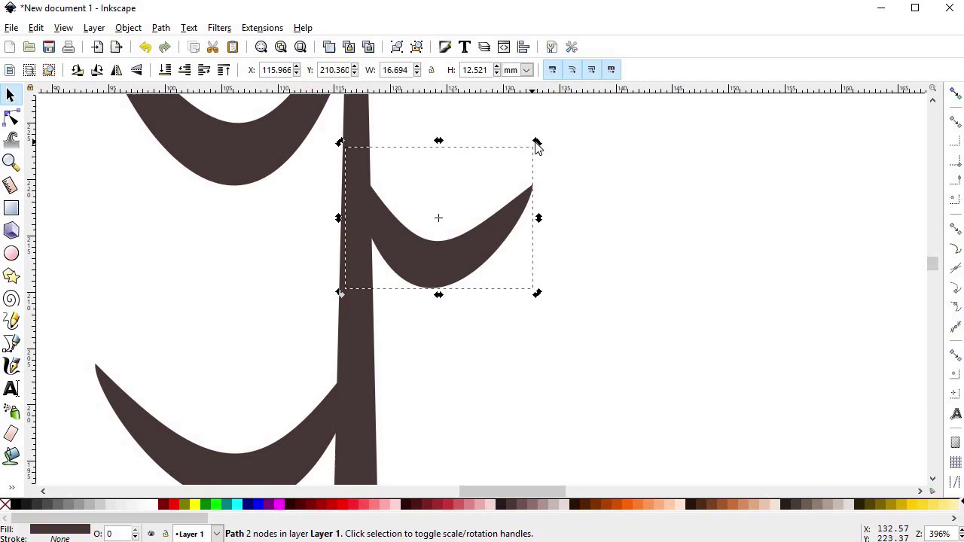
pyautogui.moveTo(537, 142); pyautogui.dragTo(538, 166)
pyautogui.hotkey('ctrl', 'z')
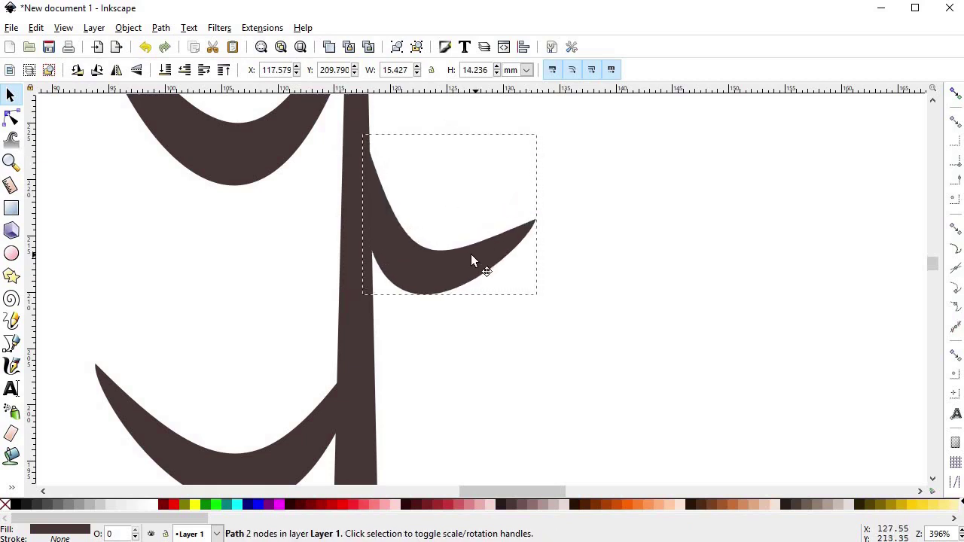
# Pull the branch tip up and outward and adjust its curve.
pyautogui.press('n')
pyautogui.moveTo(533, 220); pyautogui.dragTo(545, 204)
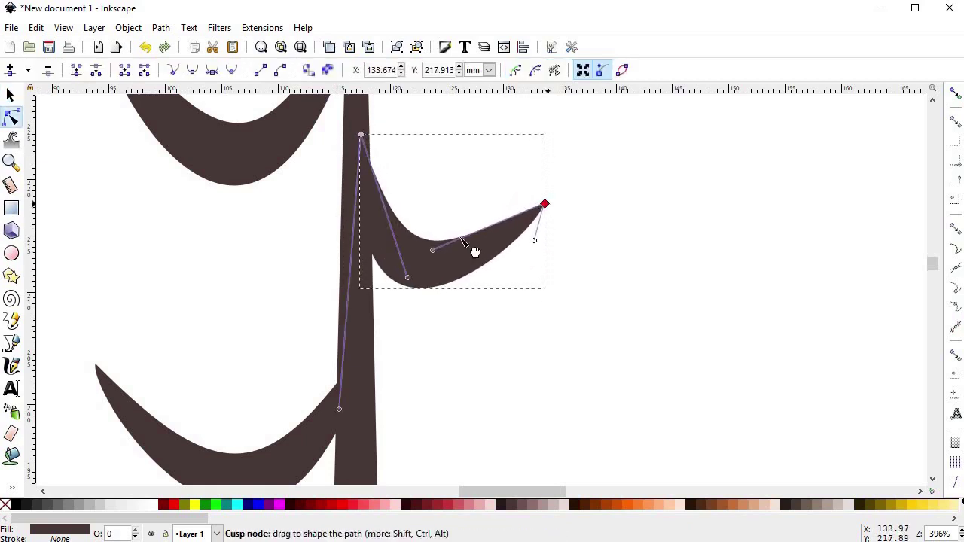
pyautogui.moveTo(534, 241); pyautogui.dragTo(525, 245)
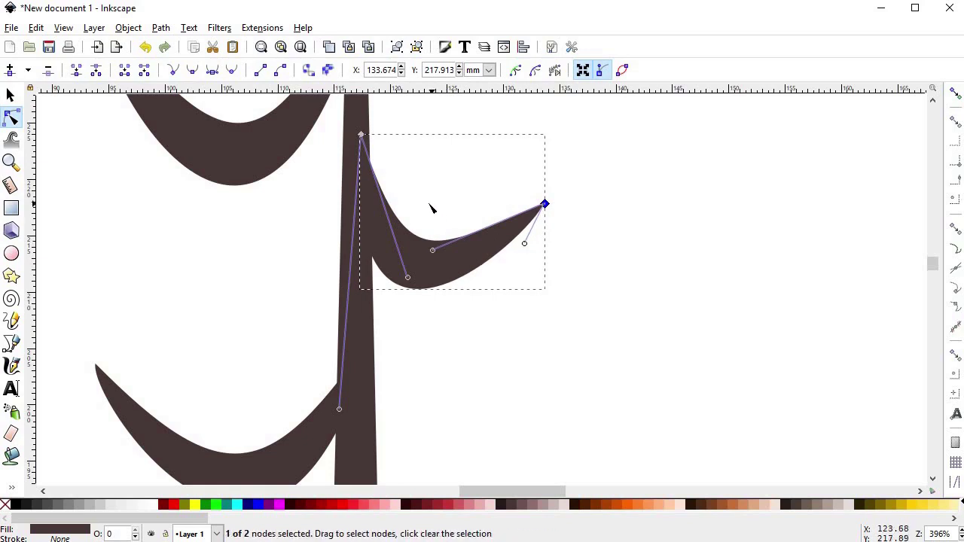
pyautogui.keyDown('ctrl'); pyautogui.scroll(-2, 491, 338); pyautogui.keyUp('ctrl')
pyautogui.scroll(3, 452, 324)
pyautogui.press('s')
pyautogui.click(410, 294)
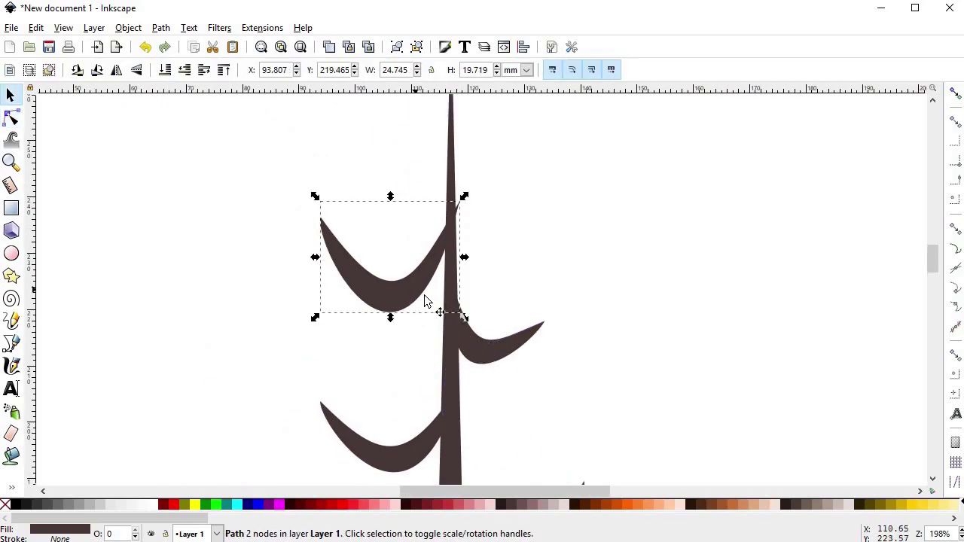
# Replace the upper-left branch with a horizontally mirrored duplicate of the right branch against the trunk.
pyautogui.press('Delete')
pyautogui.click(501, 343)
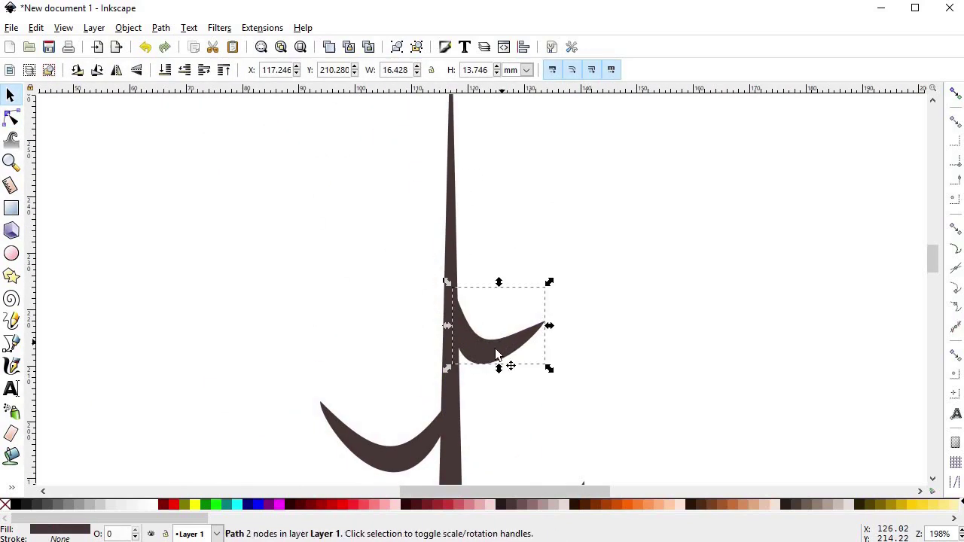
pyautogui.hotkey('ctrl', 'd')
pyautogui.press('h')
pyautogui.moveTo(501, 343); pyautogui.dragTo(392, 251)
pyautogui.press('g')
pyautogui.press('s')
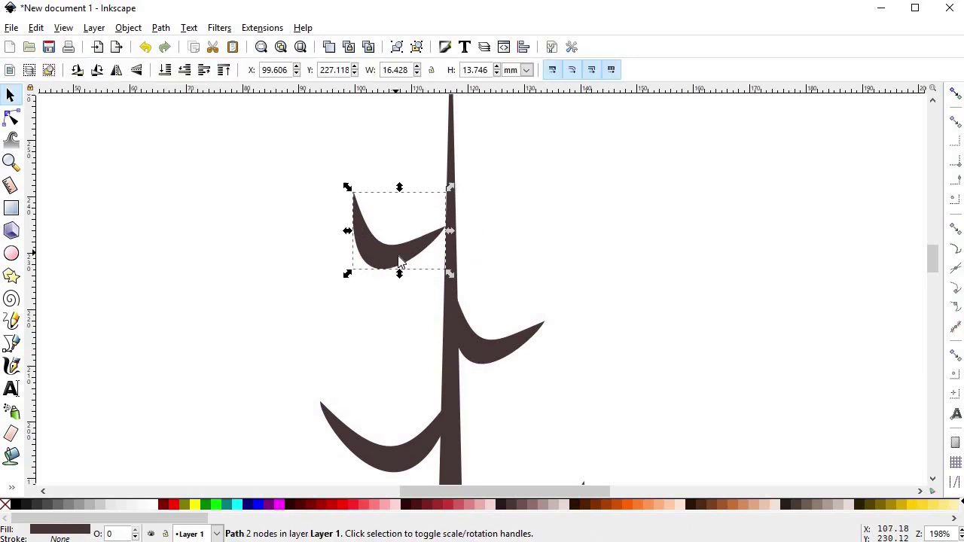
pyautogui.moveTo(399, 262); pyautogui.dragTo(433, 241)
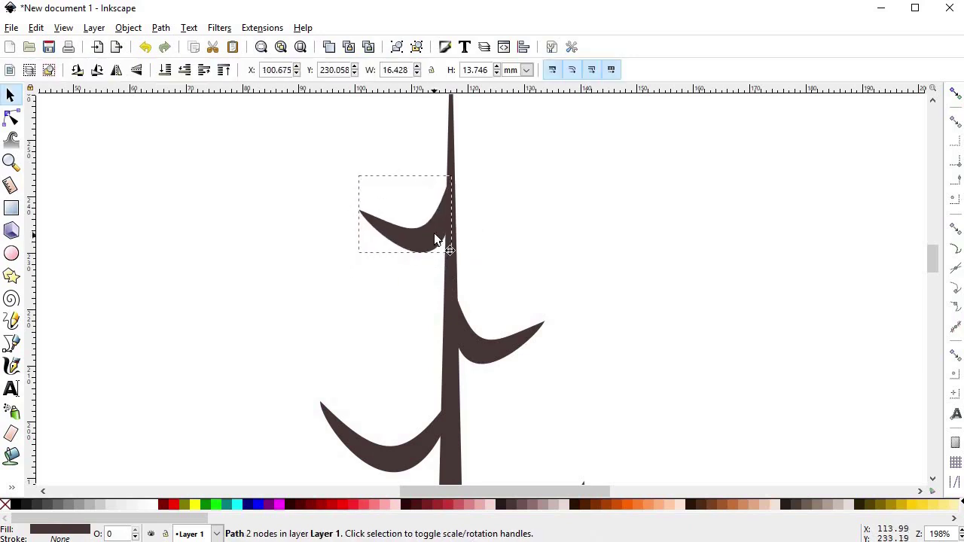
# Raise the mirrored branch's outer tip and slim its curve near the trunk.
pyautogui.press('n')
pyautogui.press('s')
pyautogui.press('n')
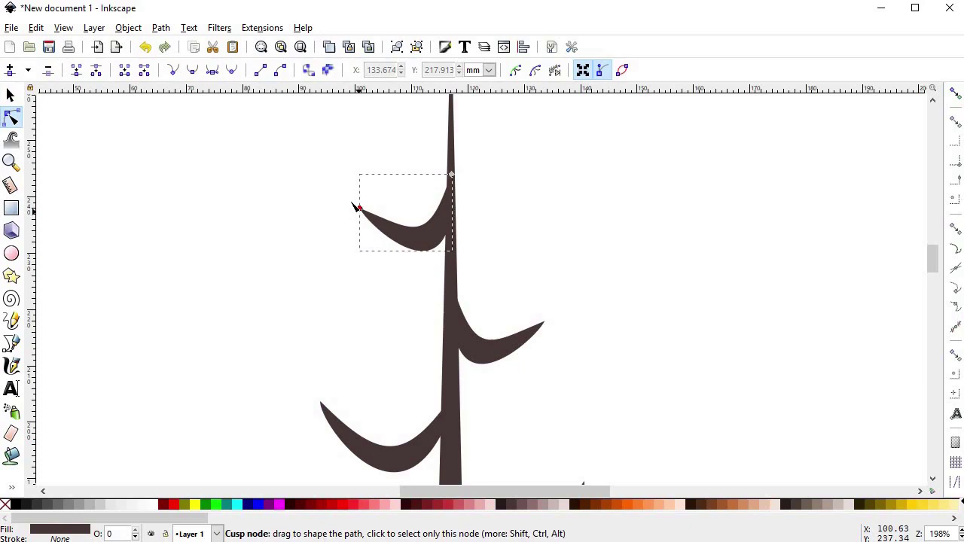
pyautogui.moveTo(360, 210); pyautogui.dragTo(355, 187)
pyautogui.moveTo(437, 252)
pyautogui.mouseDown()
pyautogui.moveTo(424, 221)
pyautogui.moveTo(364, 212)
pyautogui.mouseUp()
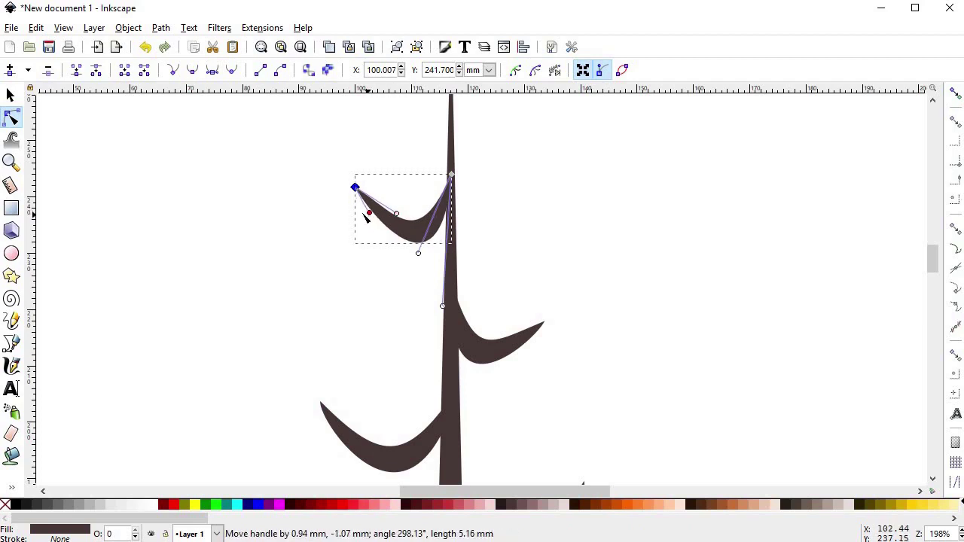
pyautogui.press('s')
pyautogui.press('Escape')
pyautogui.scroll(-3, 545, 318)
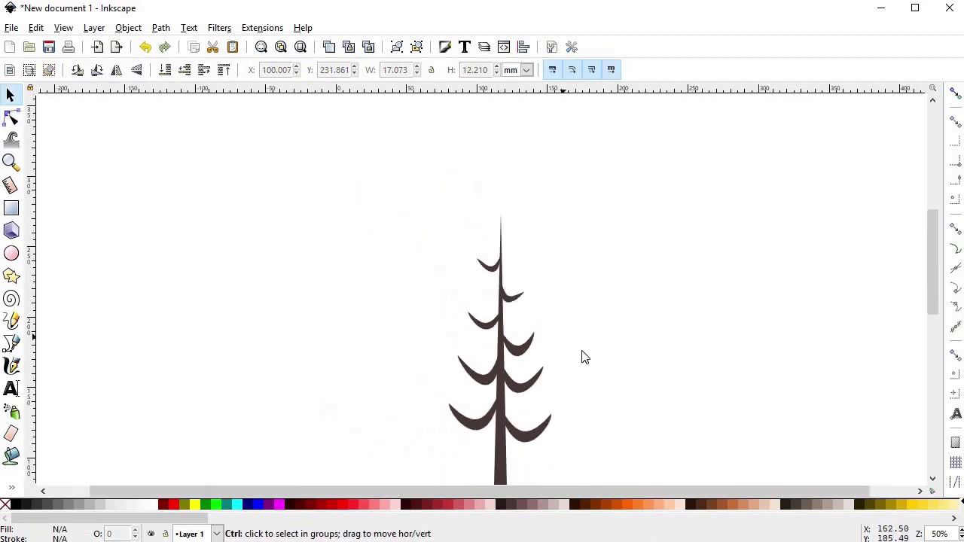
# Move the upper-left branch slightly lower on the trunk.
pyautogui.scroll(-3, 580, 357)
pyautogui.scroll(2, 586, 357)
pyautogui.scroll(2, 482, 299)
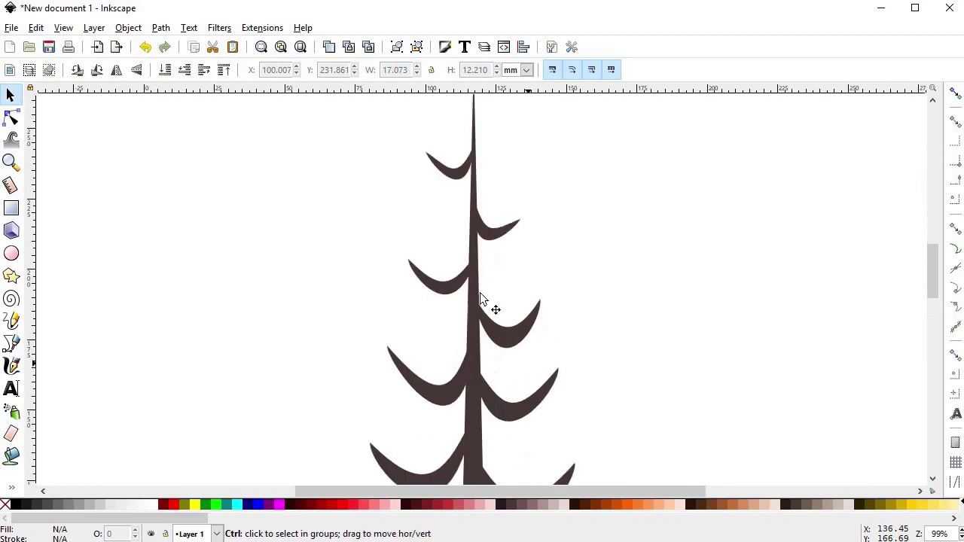
pyautogui.keyDown('ctrl'); pyautogui.click(491, 240); pyautogui.keyUp('ctrl')
pyautogui.moveTo(455, 182); pyautogui.dragTo(455, 201)
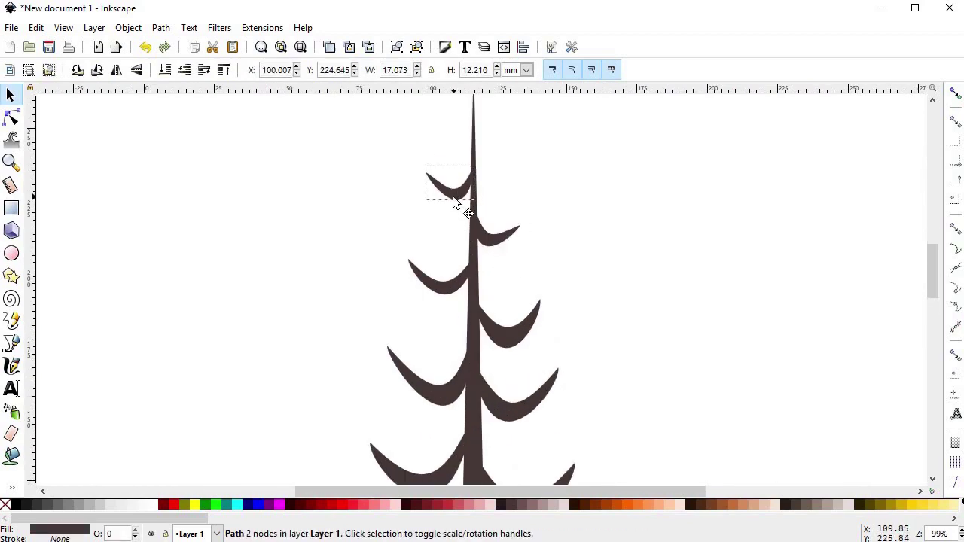
pyautogui.press('Escape')
# Nudge all the tree branches upward together.
pyautogui.scroll(-2, 577, 286)
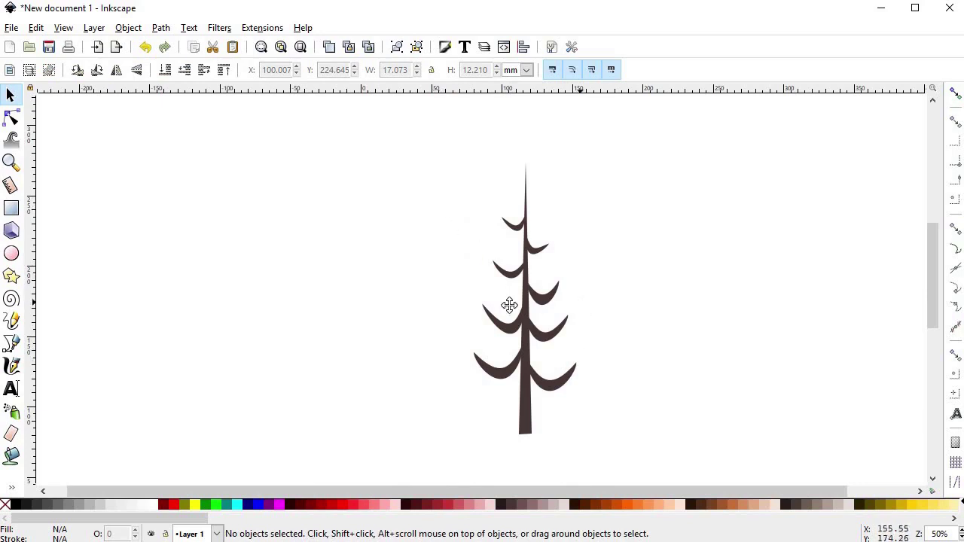
pyautogui.hscroll(3, 509, 305)
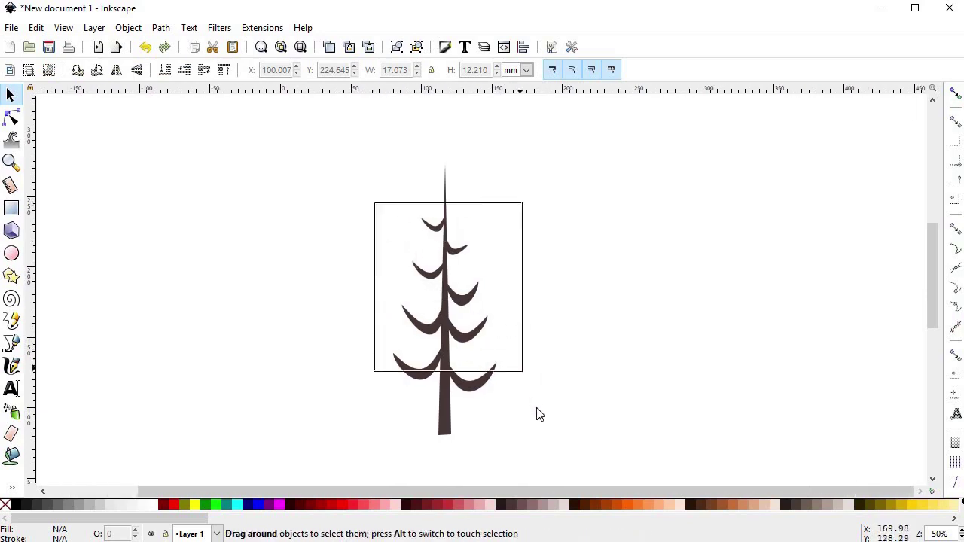
pyautogui.moveTo(374, 212); pyautogui.dragTo(520, 369)
pyautogui.press('Up')
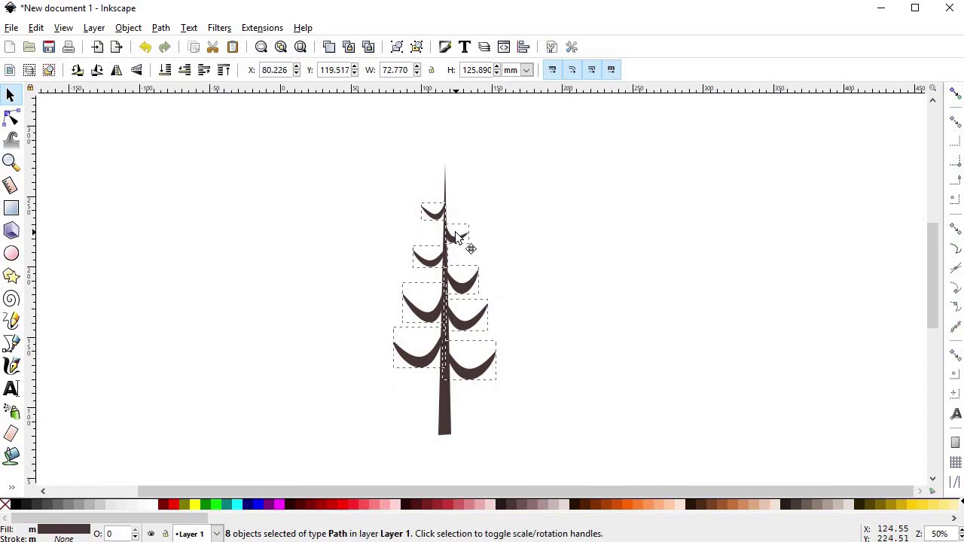
pyautogui.click(611, 357)
# Move the left, upper-right and top-left branches individually up the trunk.
pyautogui.scroll(2, 452, 276)
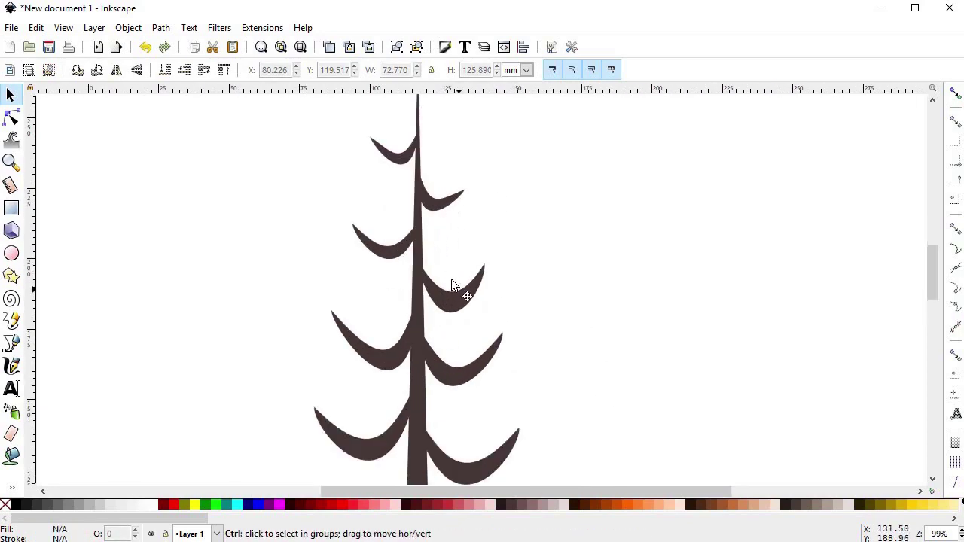
pyautogui.click(453, 284)
pyautogui.click(394, 340)
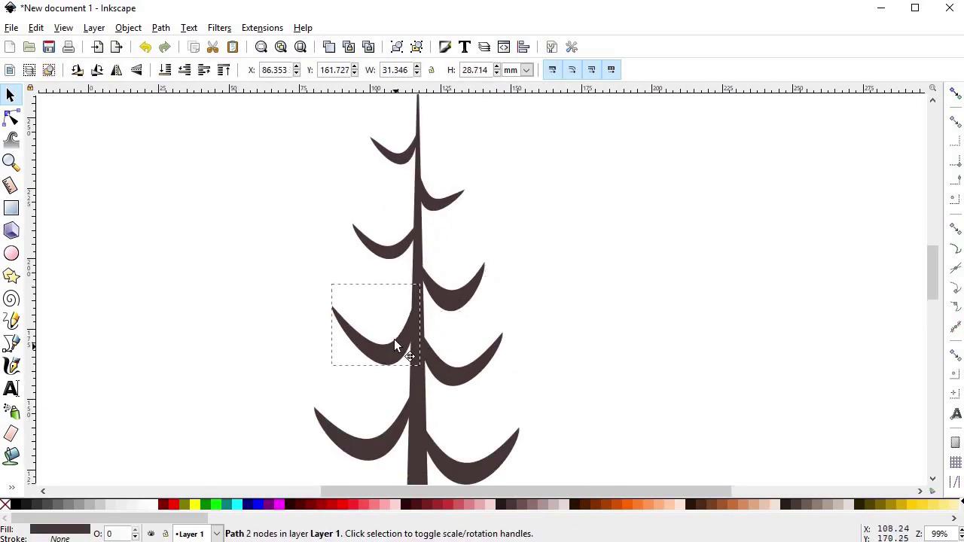
pyautogui.click(448, 376)
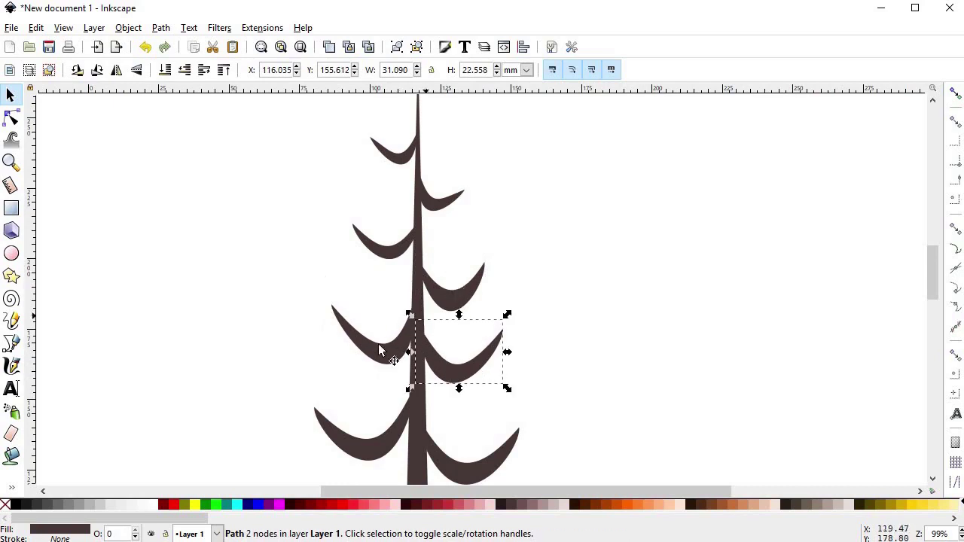
pyautogui.moveTo(379, 351); pyautogui.dragTo(384, 337)
pyautogui.moveTo(469, 296); pyautogui.dragTo(467, 278)
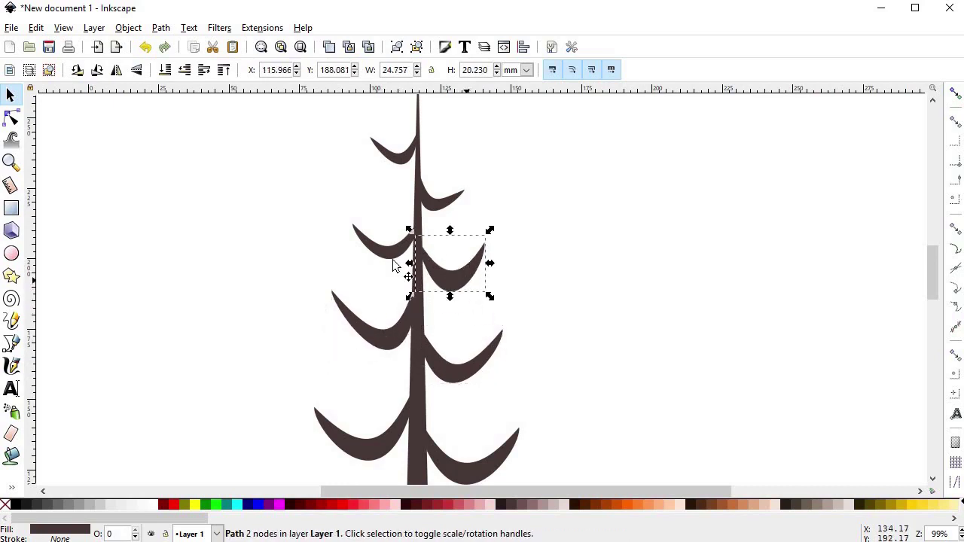
pyautogui.moveTo(385, 245); pyautogui.dragTo(386, 233)
pyautogui.moveTo(444, 196); pyautogui.dragTo(444, 188)
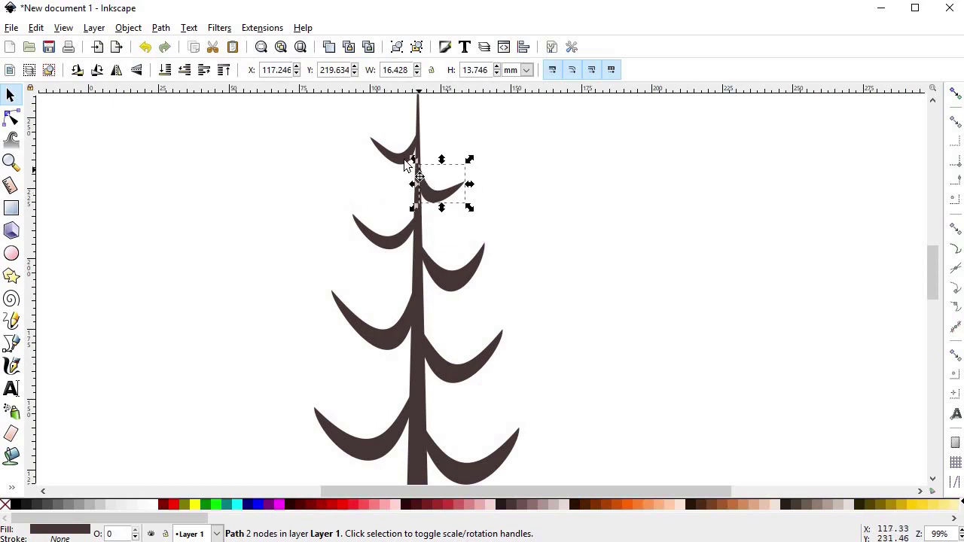
pyautogui.moveTo(404, 145); pyautogui.dragTo(403, 130)
pyautogui.click(520, 202)
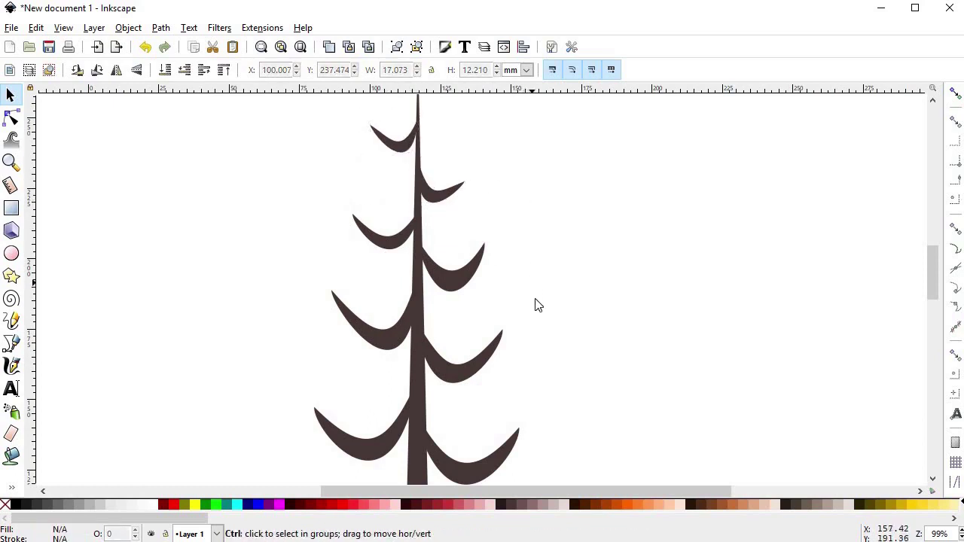
# Nudge the lower-left branch down two steps into place.
pyautogui.keyDown('ctrl'); pyautogui.scroll(-3, 535, 301); pyautogui.keyUp('ctrl')
pyautogui.keyDown('ctrl'); pyautogui.scroll(1, 506, 376); pyautogui.keyUp('ctrl')
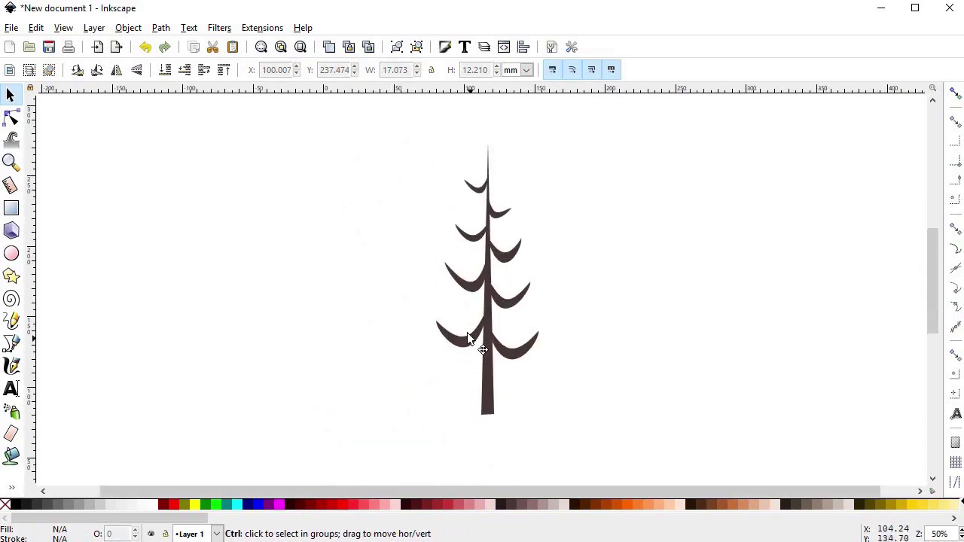
pyautogui.click(467, 332)
pyautogui.press('Down')
pyautogui.press('Down')
pyautogui.press('Down')
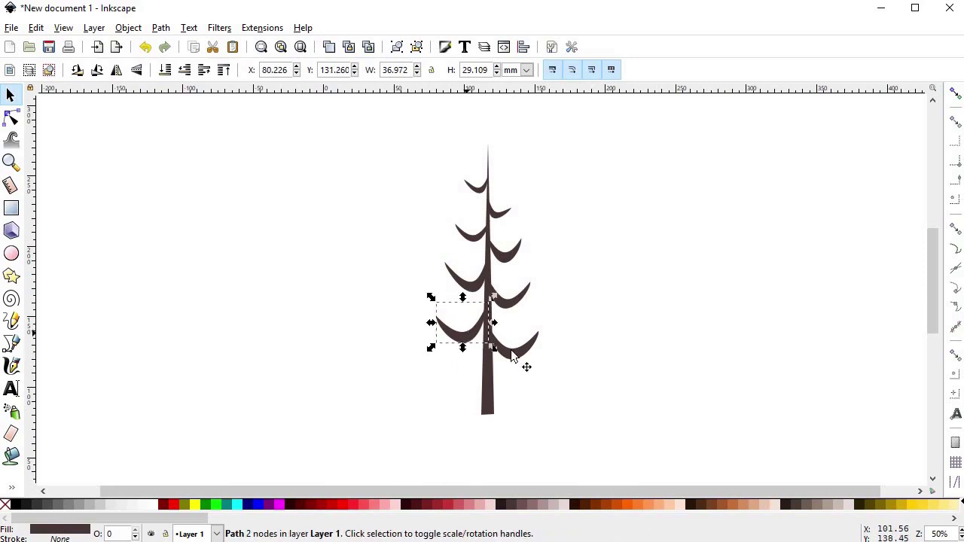
pyautogui.press('Down')
pyautogui.press('Down')
pyautogui.press('Down')
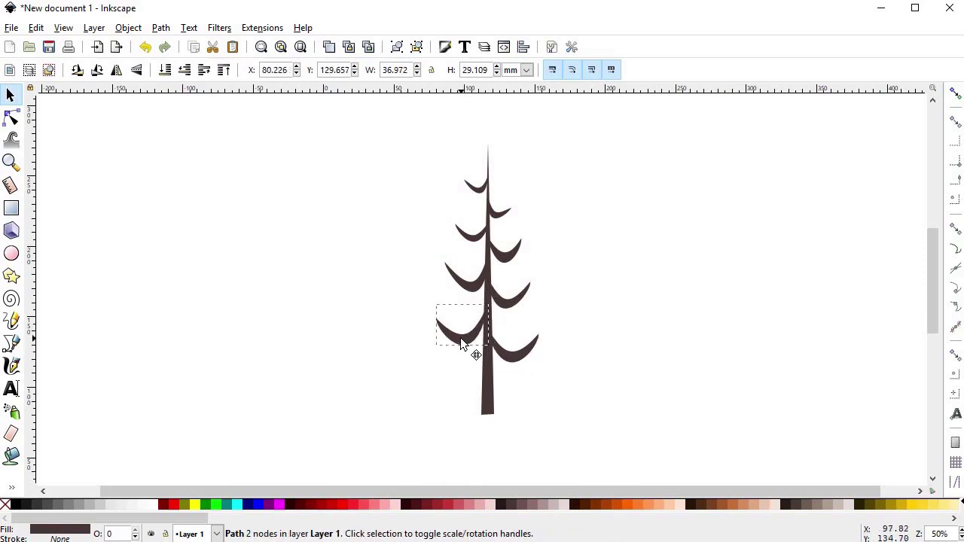
pyautogui.click(526, 360)
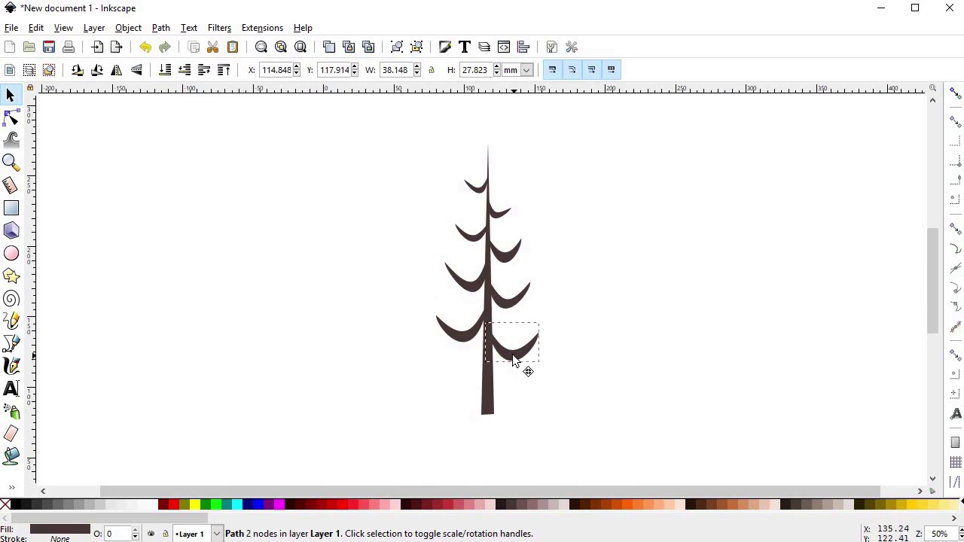
pyautogui.click(577, 399)
pyautogui.keyDown('ctrl'); pyautogui.scroll(-1, 570, 385); pyautogui.keyUp('ctrl')
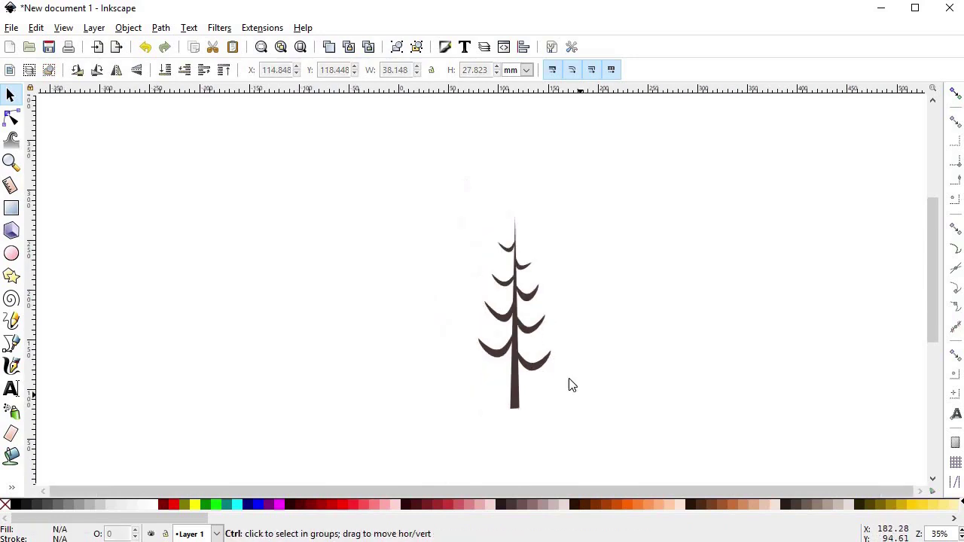
pyautogui.keyDown('ctrl'); pyautogui.scroll(4, 538, 340); pyautogui.keyUp('ctrl')
pyautogui.keyDown('ctrl'); pyautogui.scroll(1, 531, 327); pyautogui.keyUp('ctrl')
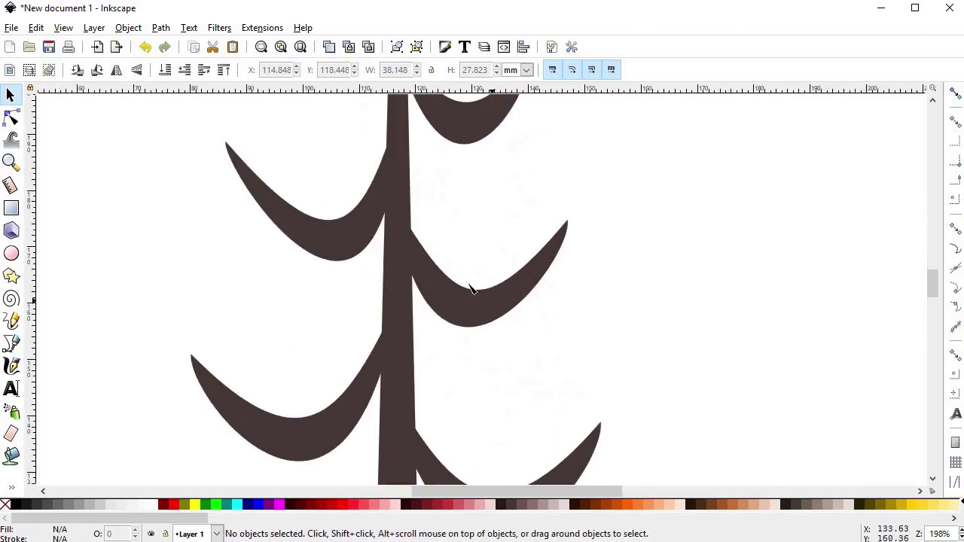
# Reshape the middle right branch's curve so its bottom shifts left.
pyautogui.press('n')
pyautogui.click(422, 288)
pyautogui.click(433, 299)
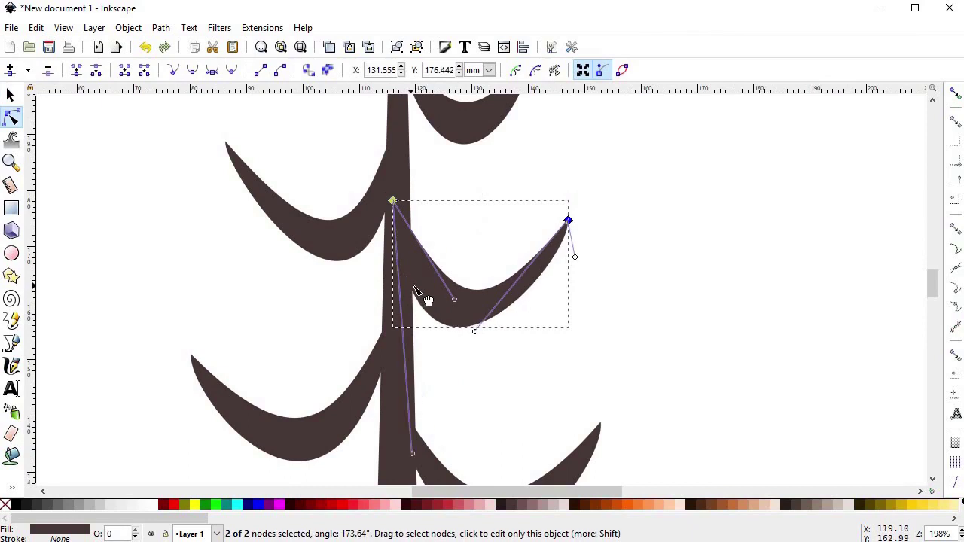
pyautogui.moveTo(464, 289); pyautogui.dragTo(452, 286)
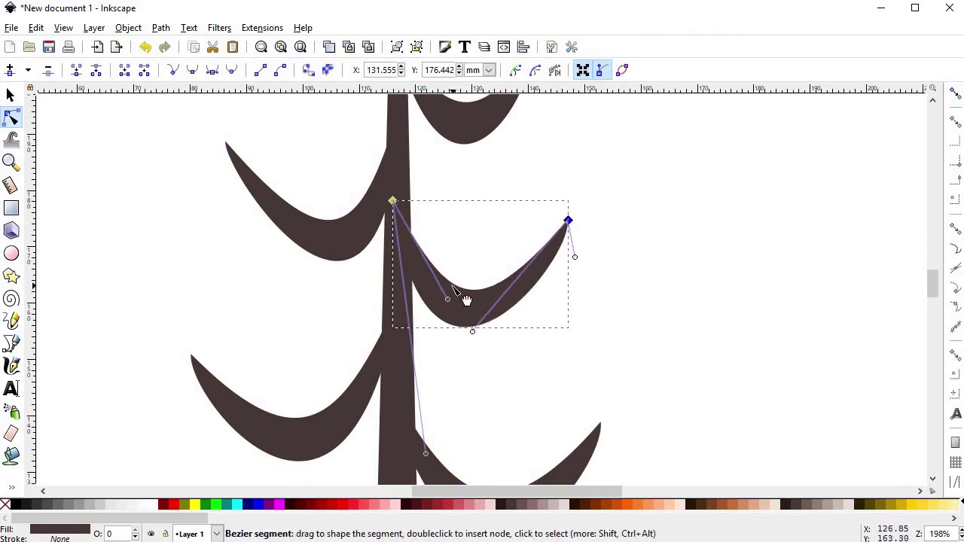
pyautogui.keyDown('ctrl'); pyautogui.scroll(-2, 466, 300); pyautogui.keyUp('ctrl')
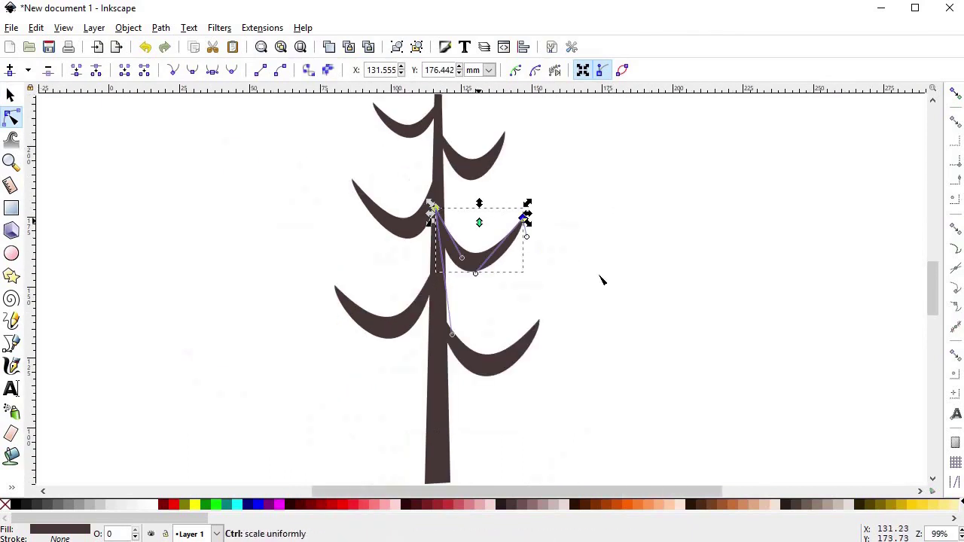
# Raise the lower right branch's tip node.
pyautogui.click(540, 348)
pyautogui.click(536, 341)
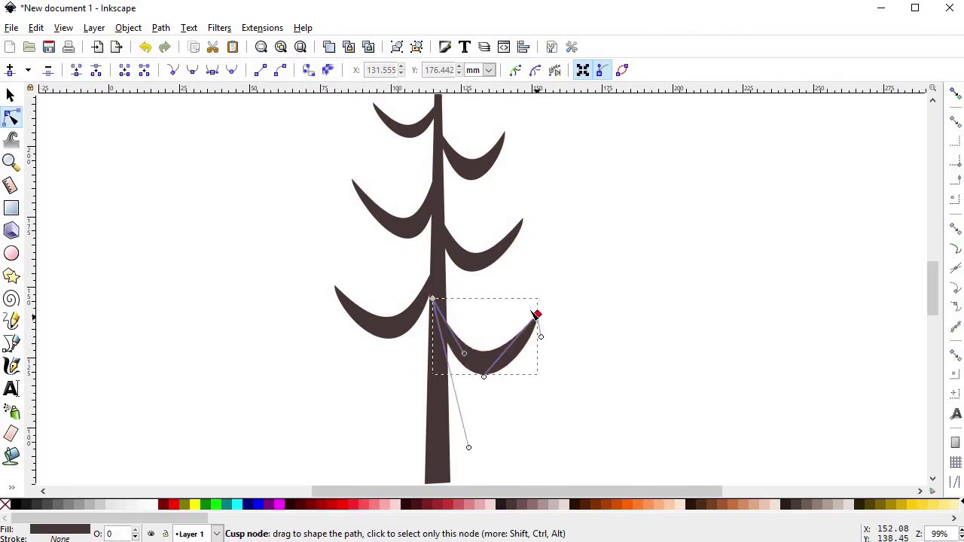
pyautogui.moveTo(539, 320); pyautogui.dragTo(534, 304)
pyautogui.press('Escape')
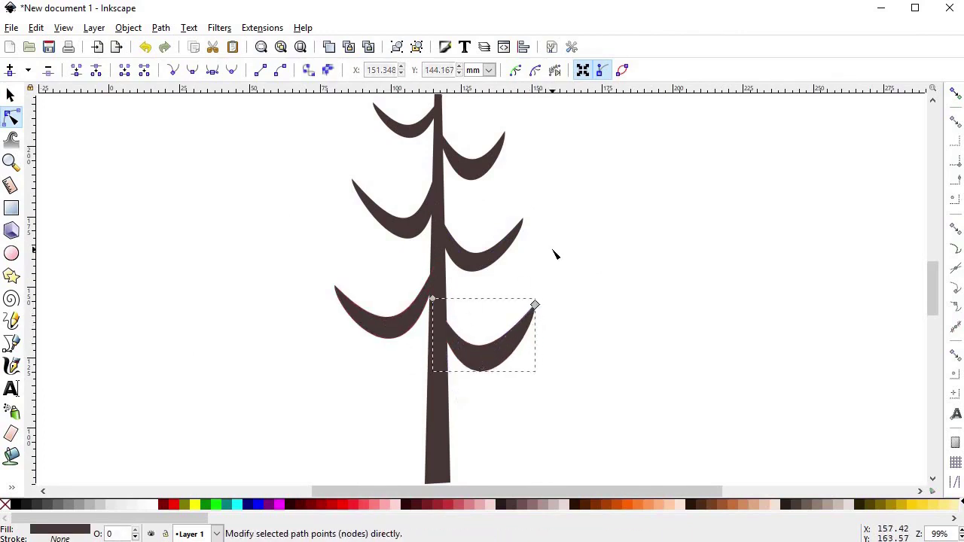
pyautogui.press('Escape')
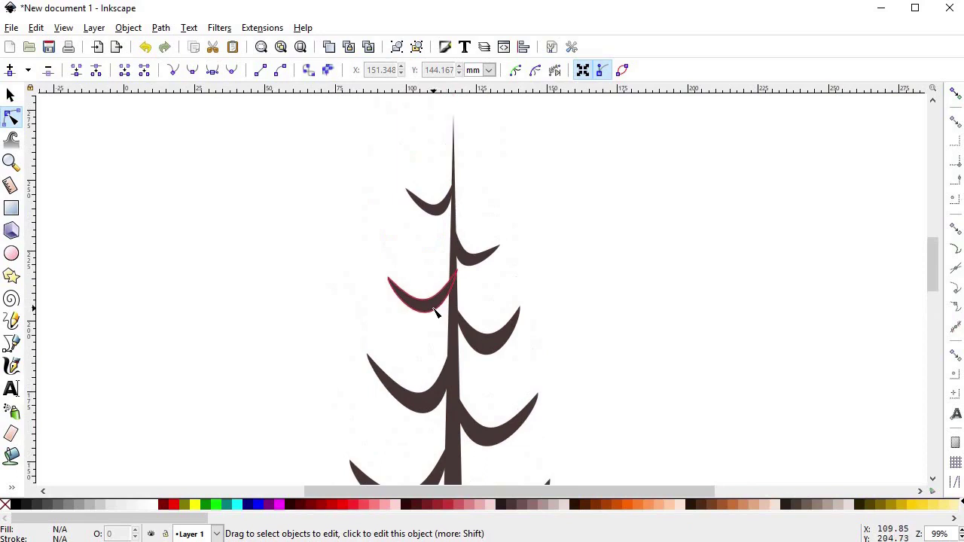
pyautogui.keyDown('ctrl'); pyautogui.scroll(2, 441, 305); pyautogui.keyUp('ctrl')
# Lift the upper right branch's tip higher.
pyautogui.click(439, 312)
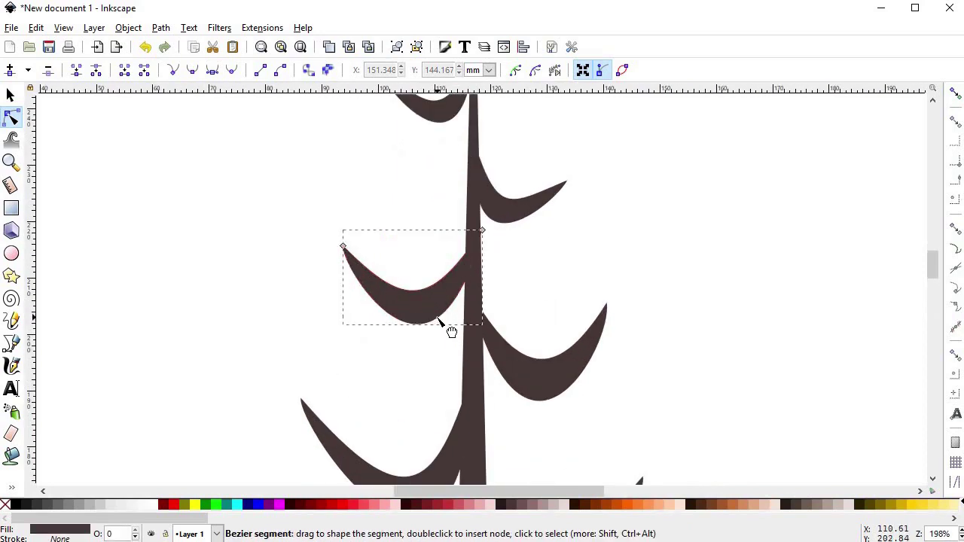
pyautogui.click(568, 185)
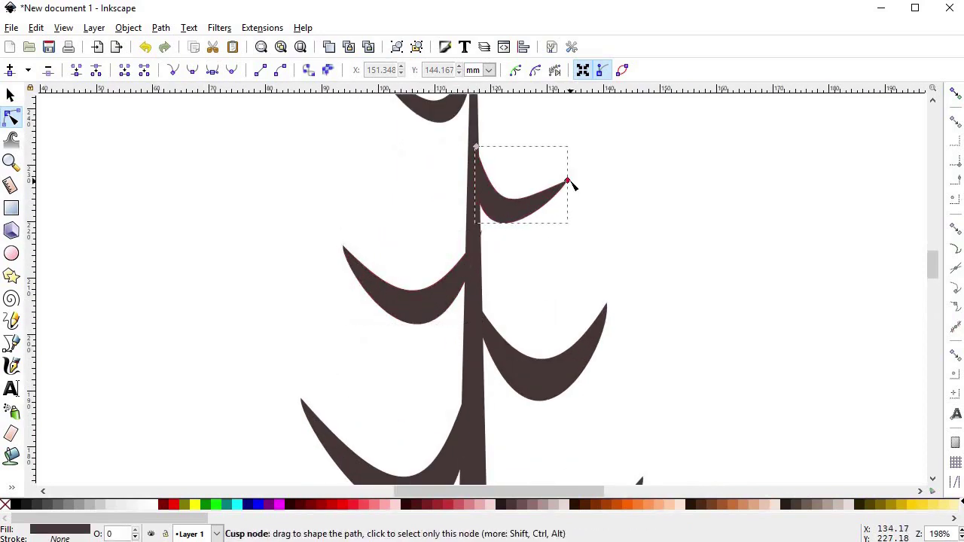
pyautogui.moveTo(568, 181); pyautogui.dragTo(569, 168)
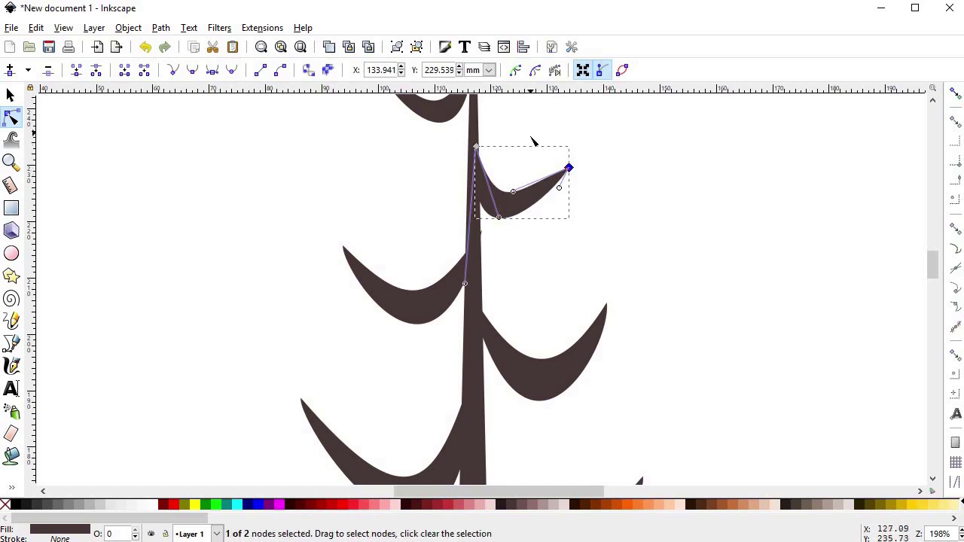
pyautogui.keyDown('ctrl'); pyautogui.scroll(-3, 527, 248); pyautogui.keyUp('ctrl')
pyautogui.click(615, 309)
pyautogui.click(628, 353)
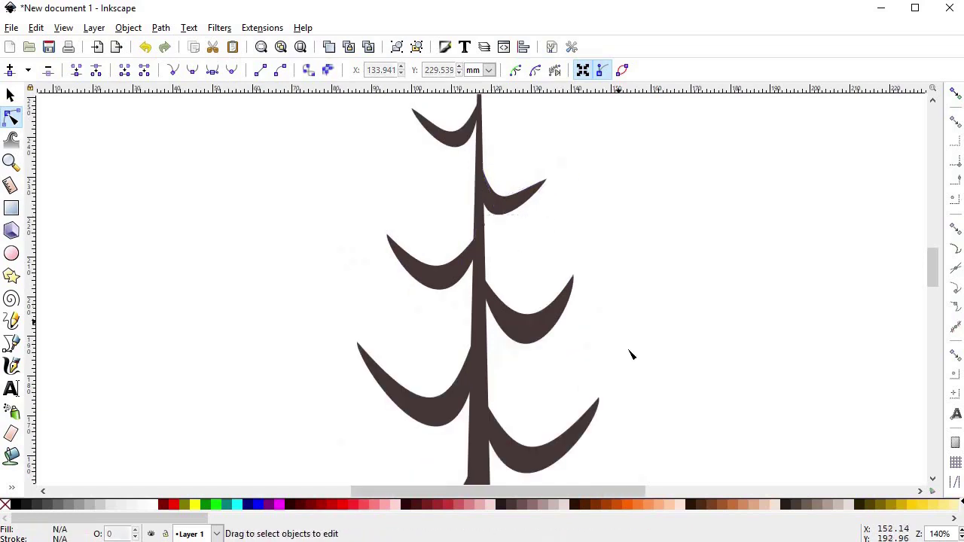
pyautogui.keyDown('ctrl'); pyautogui.scroll(-2, 610, 355); pyautogui.keyUp('ctrl')
pyautogui.keyDown('ctrl'); pyautogui.scroll(-1, 580, 339); pyautogui.keyUp('ctrl')
pyautogui.keyDown('ctrl'); pyautogui.scroll(-1, 592, 349); pyautogui.keyUp('ctrl')
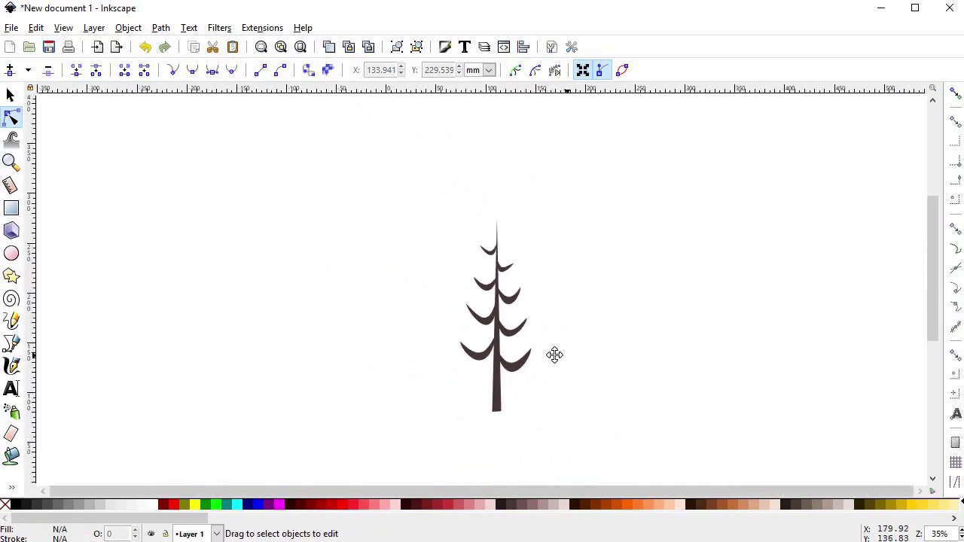
# Place a copy of the whole pine tree to the left of the original.
pyautogui.press('s')
pyautogui.moveTo(424, 176); pyautogui.dragTo(583, 437)
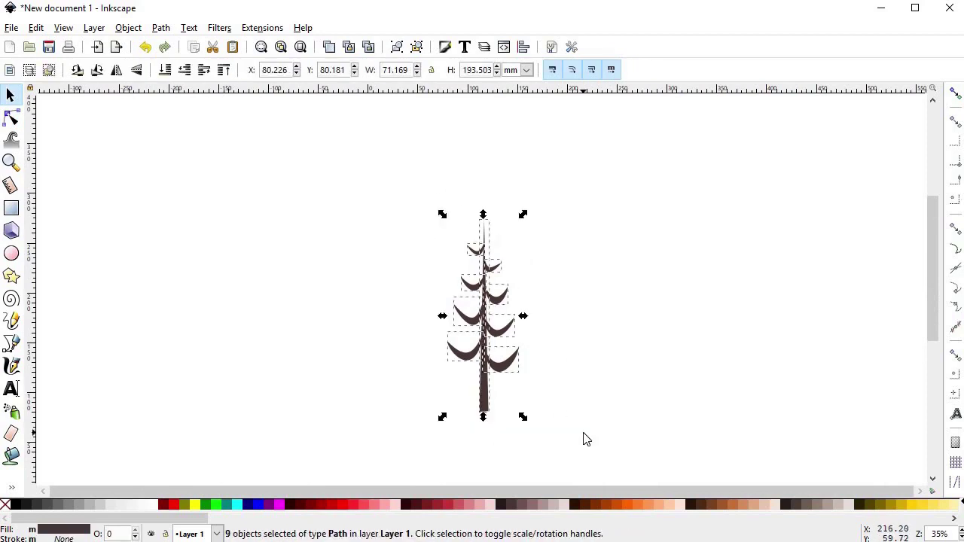
pyautogui.click(570, 370)
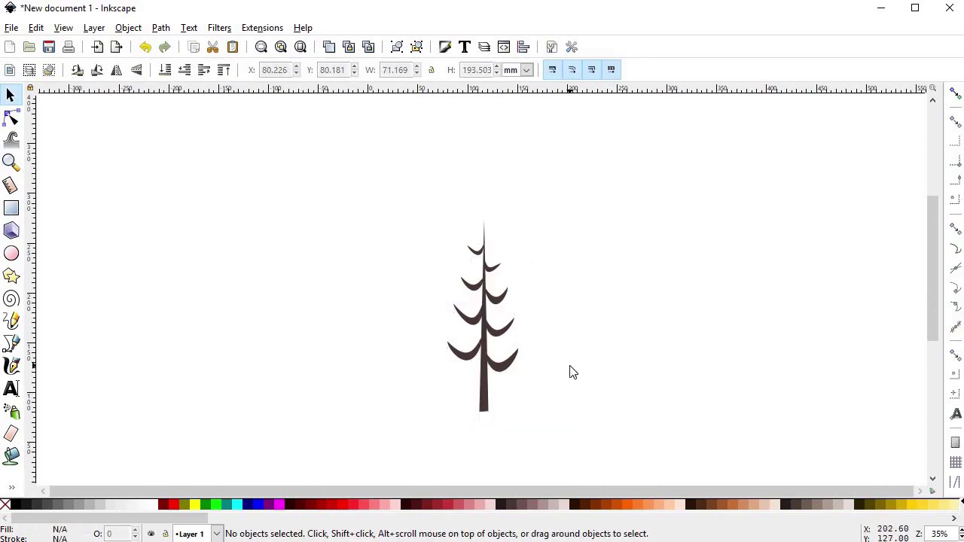
pyautogui.keyDown('ctrl'); pyautogui.scroll(1, 570, 371); pyautogui.keyUp('ctrl')
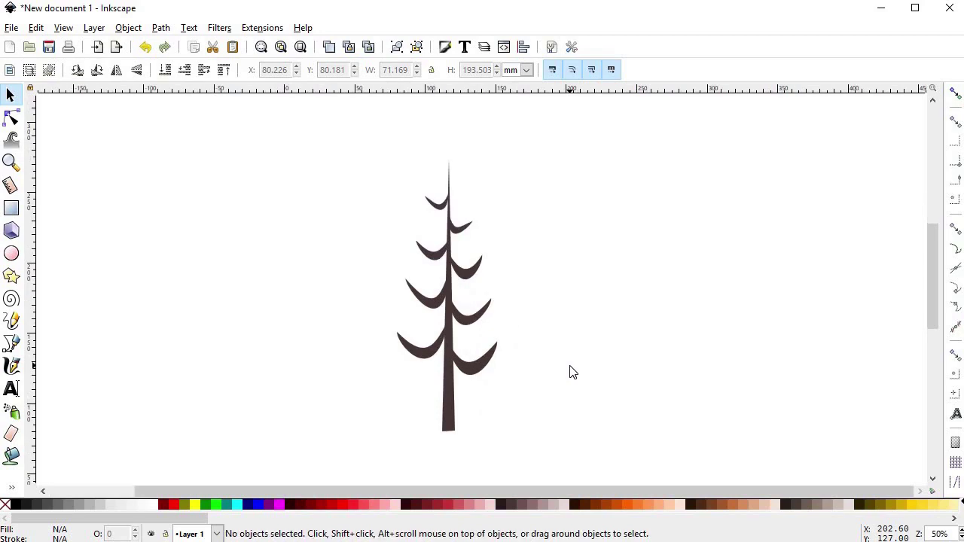
pyautogui.moveTo(357, 129); pyautogui.dragTo(594, 452)
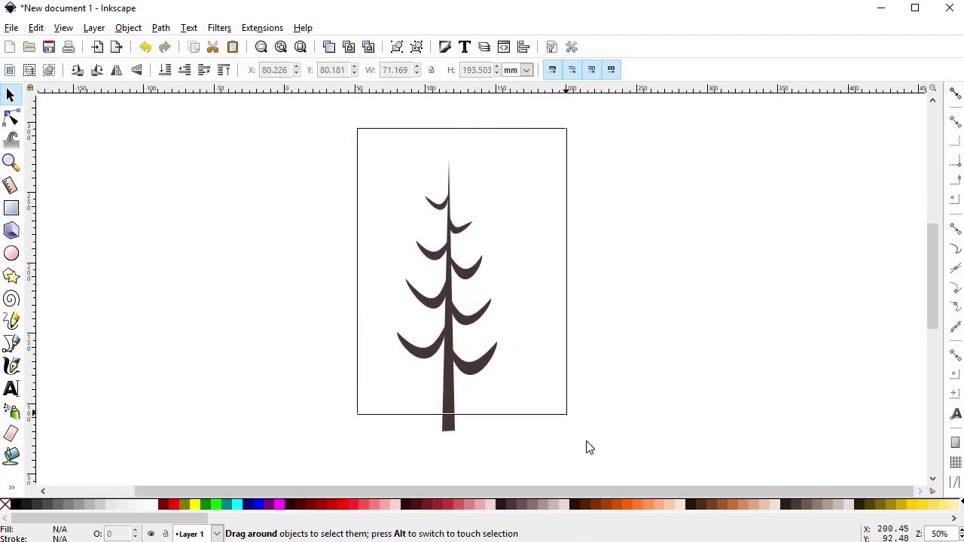
pyautogui.moveTo(297, 257)
pyautogui.mouseDown()
pyautogui.moveTo(290, 263)
pyautogui.moveTo(507, 266)
pyautogui.moveTo(462, 266)
pyautogui.mouseUp()
pyautogui.click(521, 301)
# Draw a closed triangle from the right tree's top to two lower corners.
pyautogui.press('b')
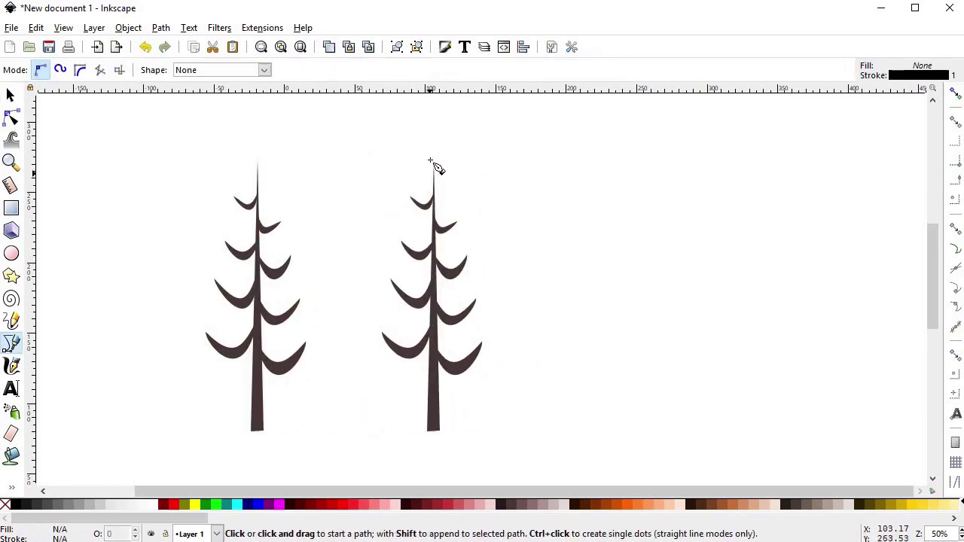
pyautogui.click(430, 160)
pyautogui.click(375, 379)
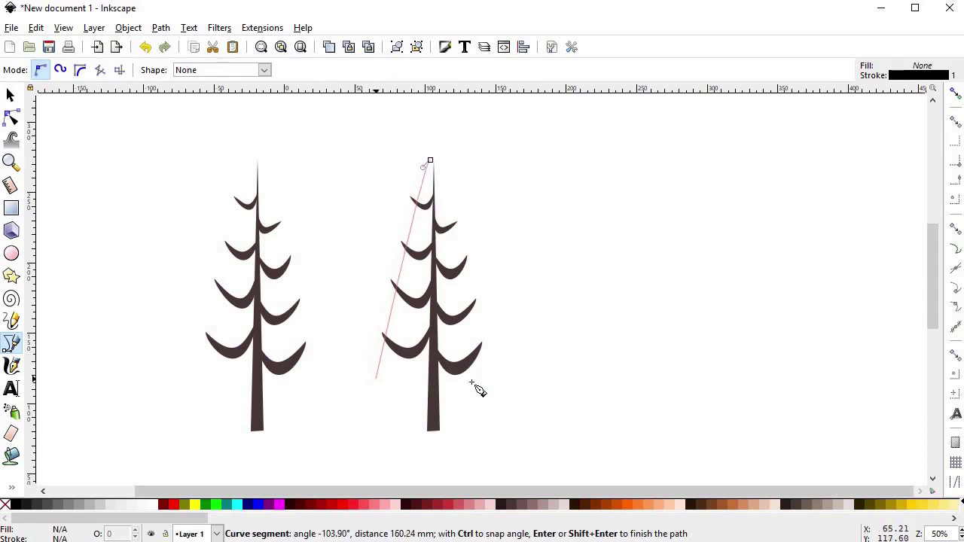
pyautogui.click(489, 388)
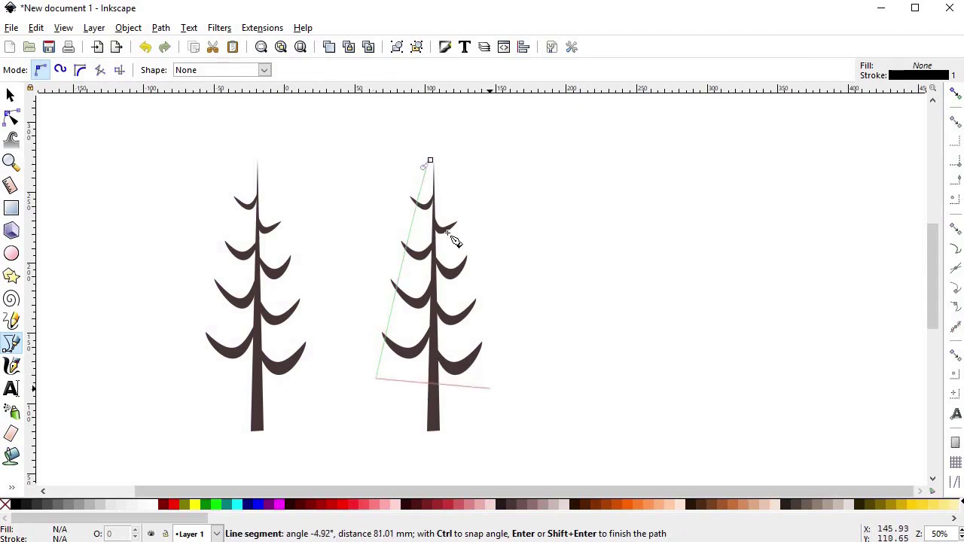
pyautogui.click(431, 161)
# Fill the triangle with a flat, semi-transparent green.
pyautogui.hotkey('shift', 'ctrl', 'f')
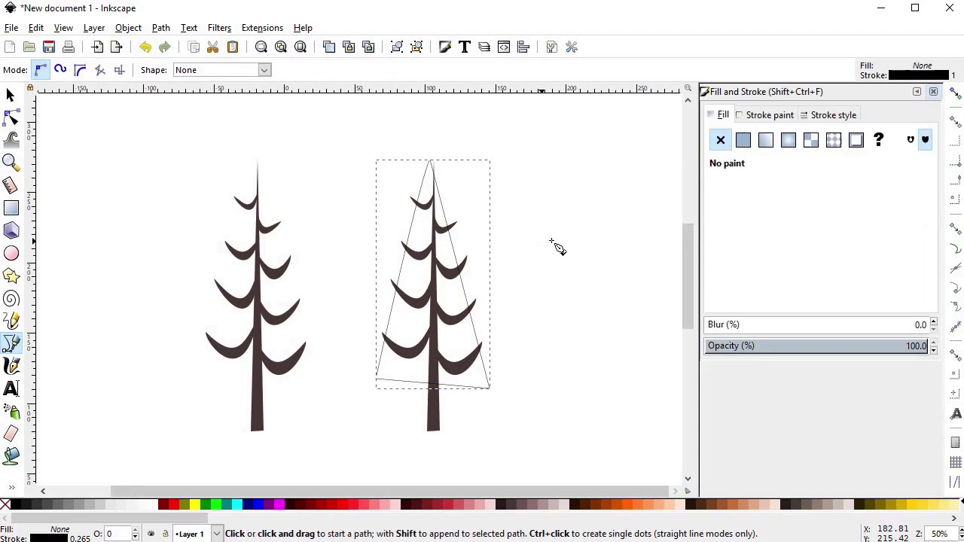
pyautogui.click(745, 140)
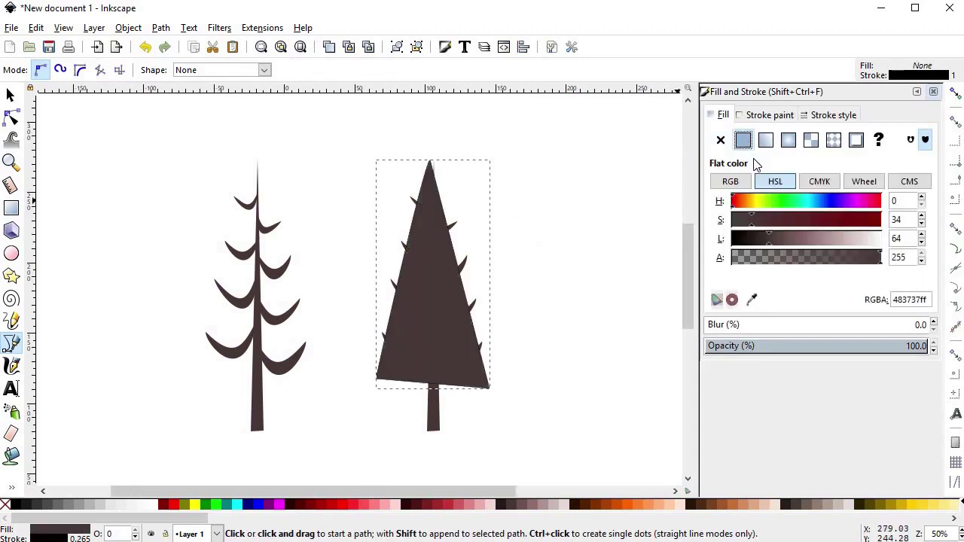
pyautogui.click(771, 200)
pyautogui.click(792, 217)
pyautogui.click(802, 238)
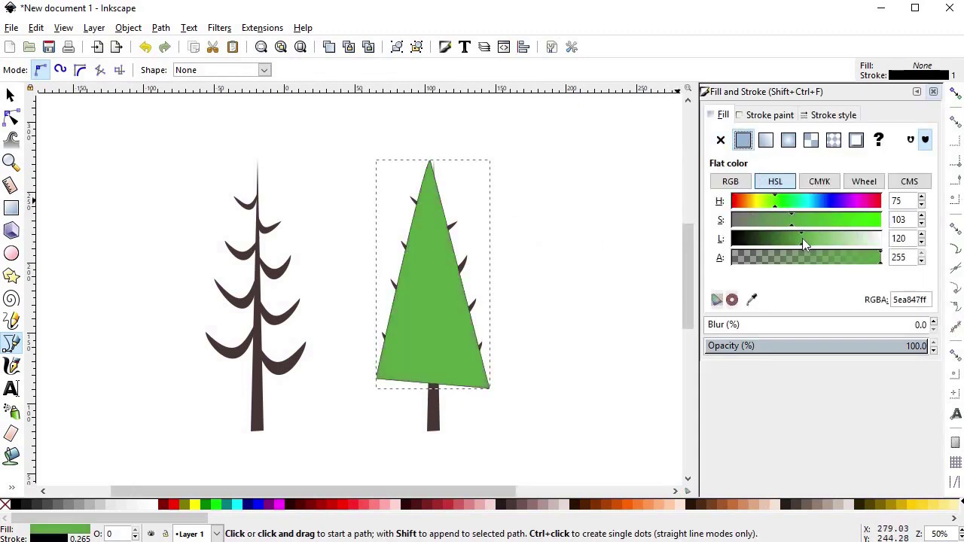
pyautogui.click(796, 241)
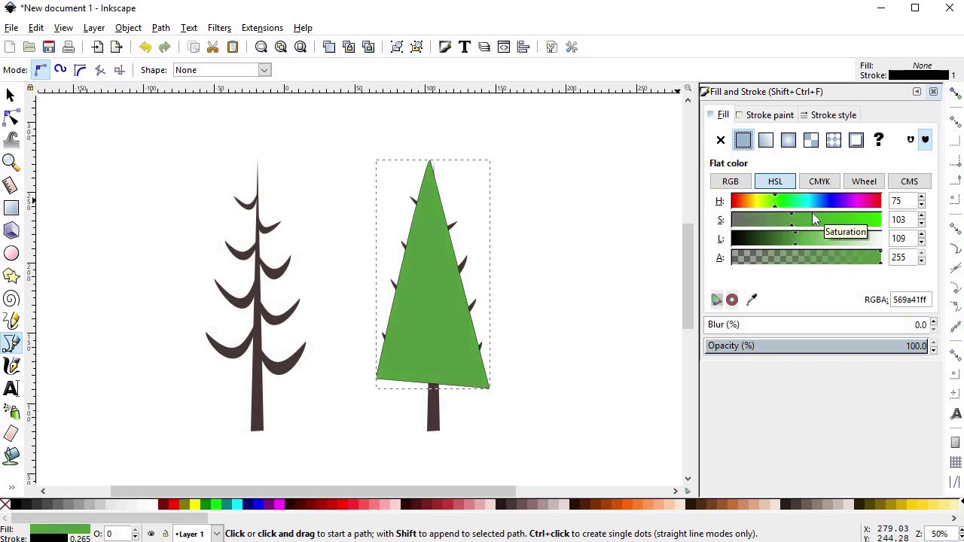
pyautogui.click(812, 215)
pyautogui.click(826, 258)
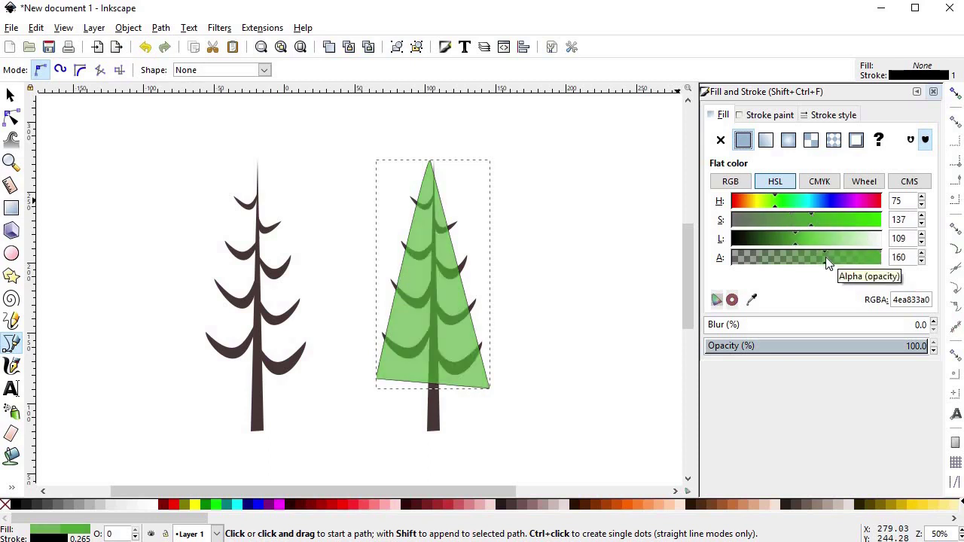
# Remove the triangle's outline stroke.
pyautogui.click(767, 115)
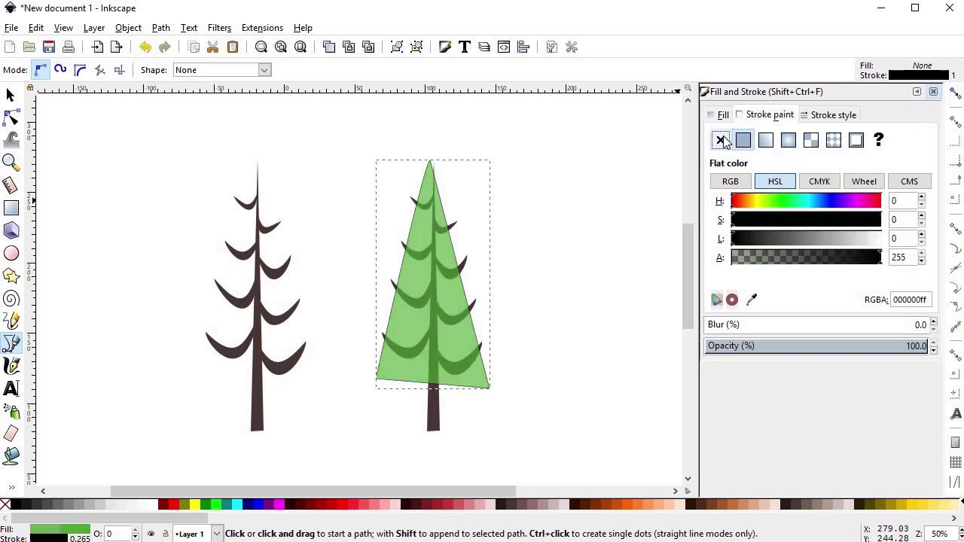
pyautogui.click(721, 140)
pyautogui.press('s')
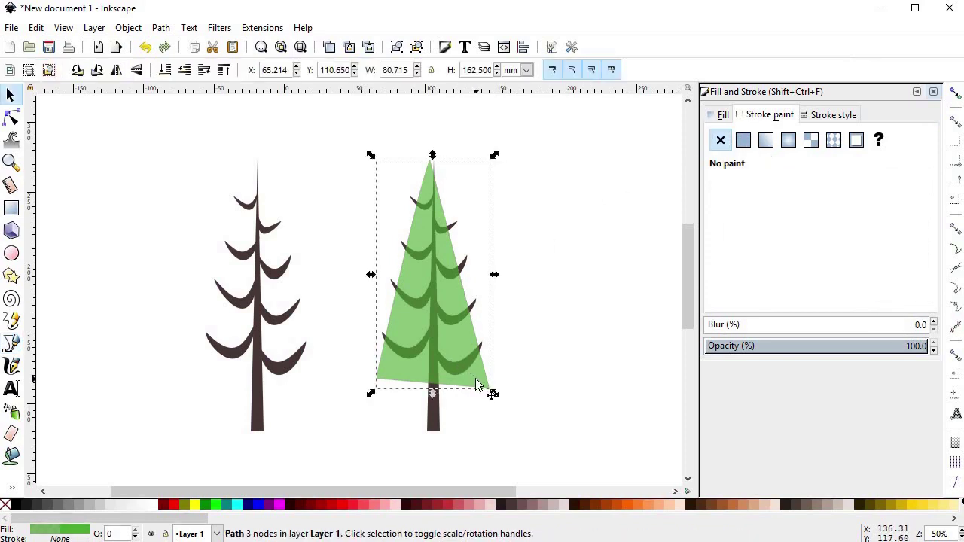
pyautogui.click(165, 70)
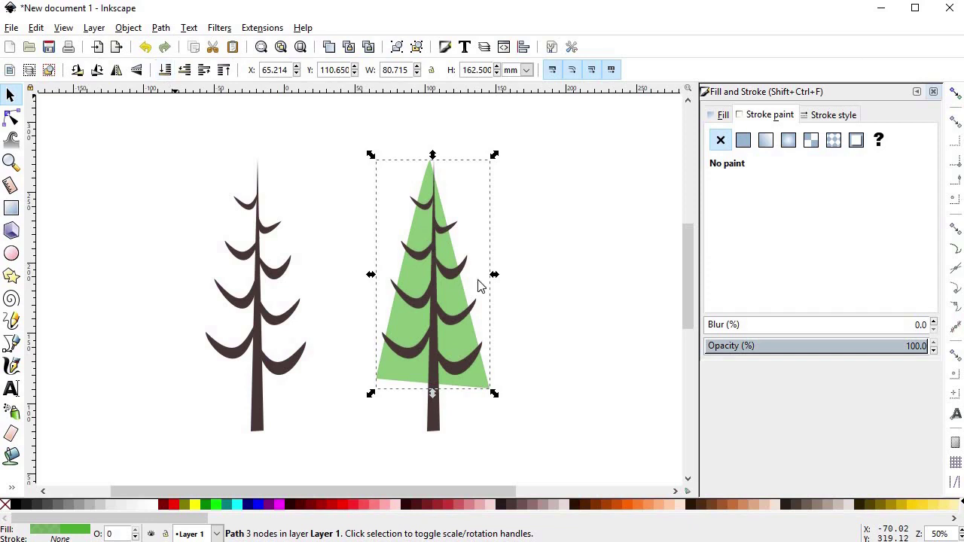